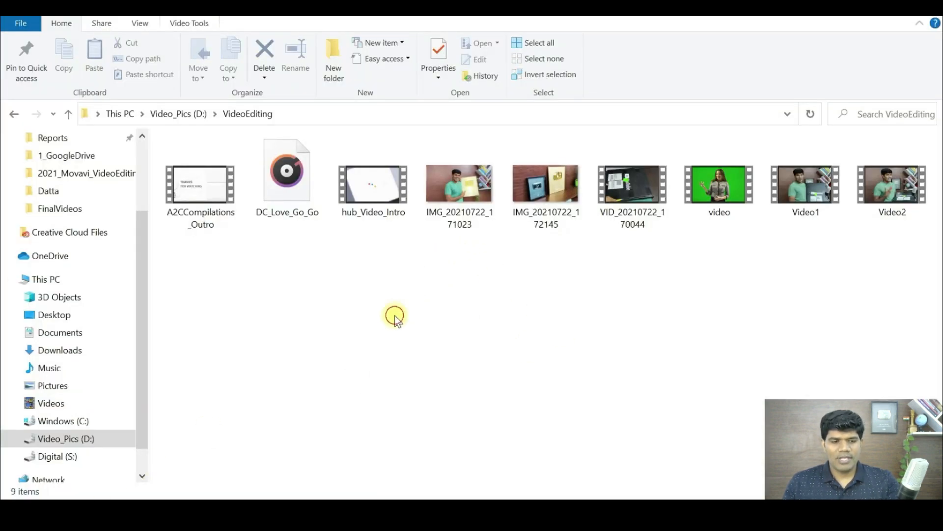
Add VID_20210722_170044, video, Video1 and Video2 from the VideoEditing folder to the Movavi Video Suite timeline
{"action": "left_click", "coordinate": [635, 208], "text": "shift"}
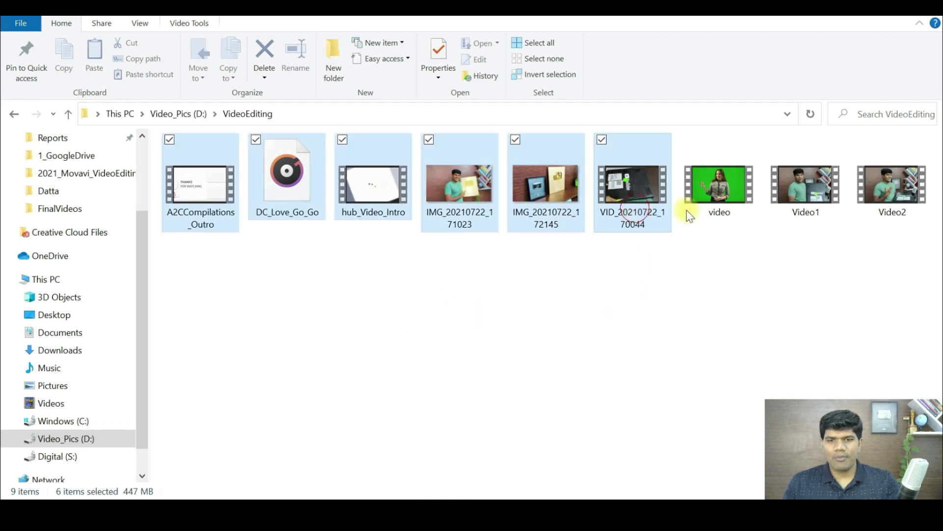
{"action": "left_click", "coordinate": [623, 311]}
{"action": "left_click", "coordinate": [639, 204], "text": "ctrl"}
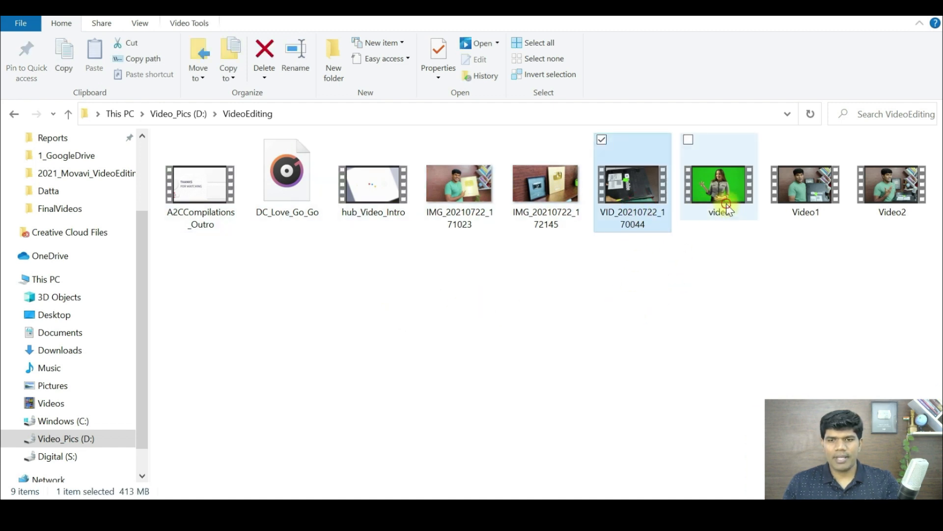
{"action": "left_click", "coordinate": [716, 204], "text": "ctrl"}
{"action": "left_click", "coordinate": [789, 194], "text": "ctrl"}
{"action": "left_click", "coordinate": [868, 187], "text": "ctrl"}
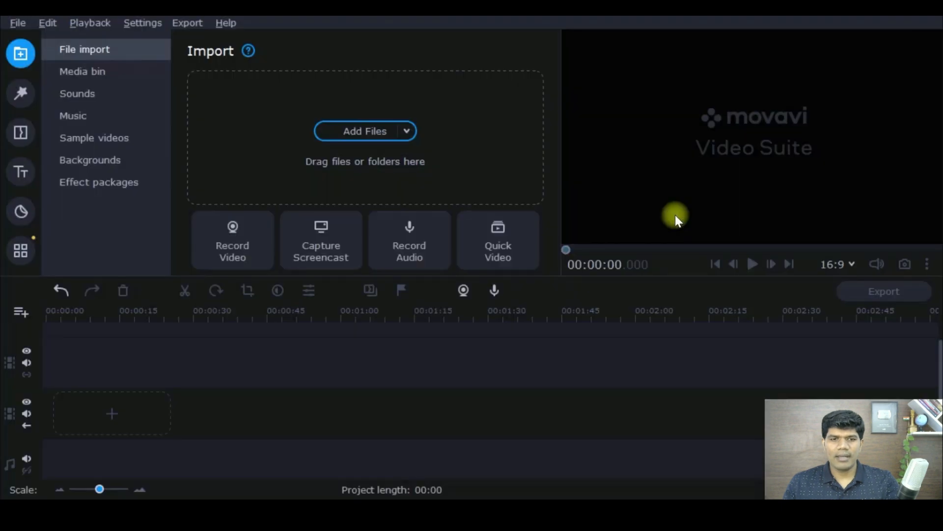
{"action": "left_click_drag", "start_coordinate": [675, 214], "coordinate": [232, 348]}
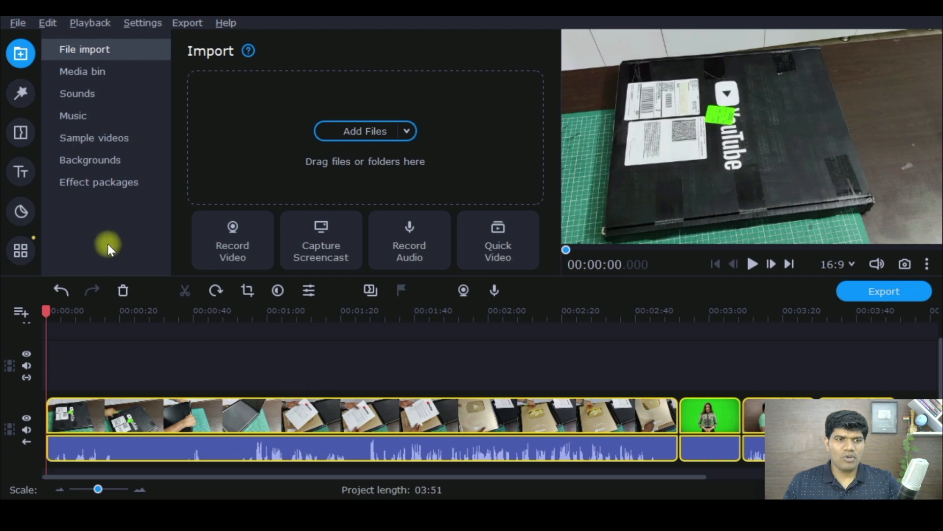
Look through the media bin, sounds, music, sample videos and backgrounds, previewing the Countdown 2 and Flames sample videos
{"action": "left_click", "coordinate": [103, 75]}
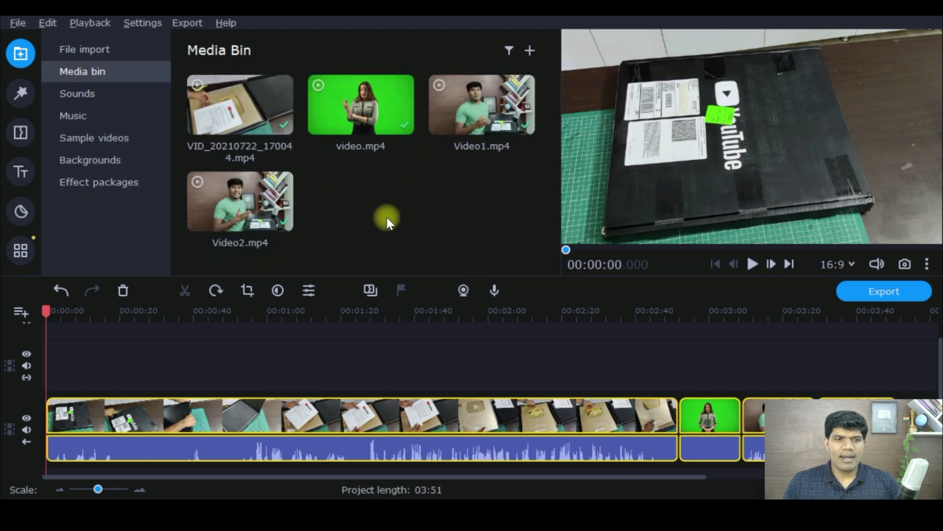
{"action": "left_click", "coordinate": [95, 93]}
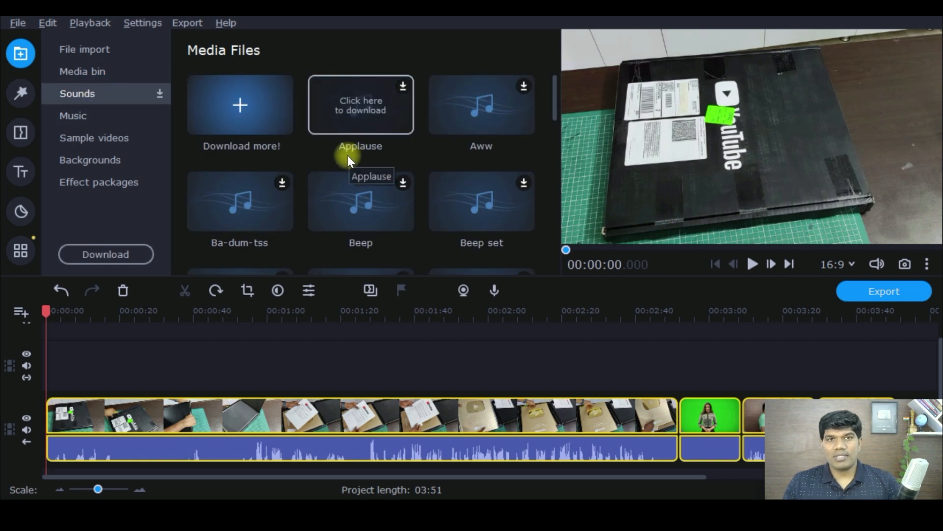
{"action": "left_click", "coordinate": [111, 115]}
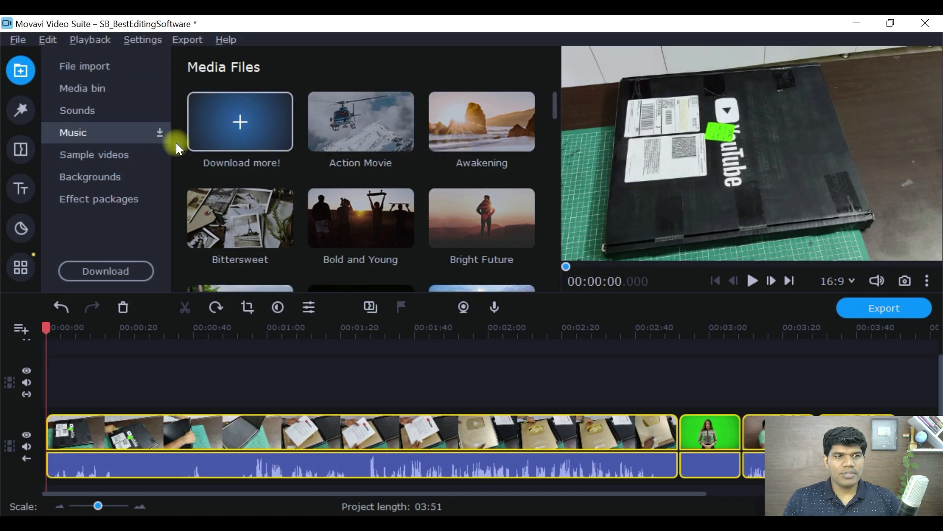
{"action": "left_click", "coordinate": [119, 154]}
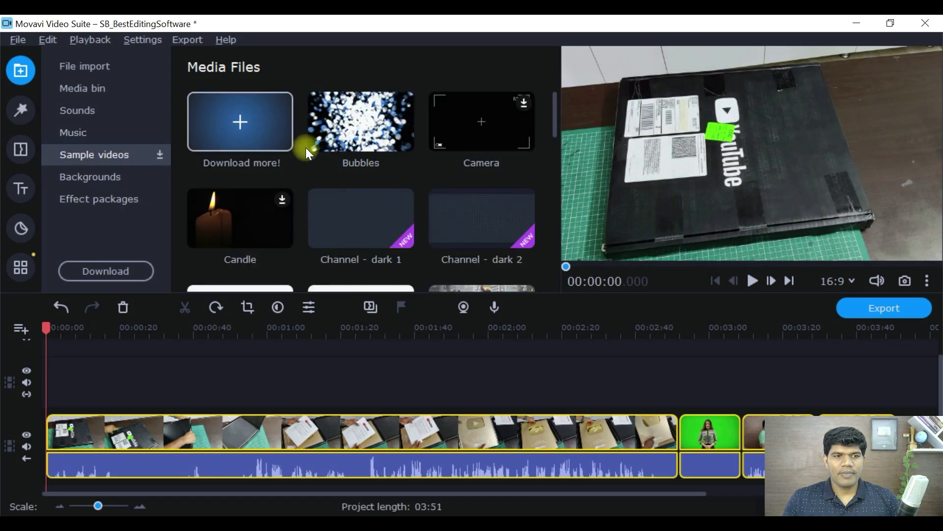
{"action": "left_click_drag", "start_coordinate": [555, 115], "coordinate": [547, 197]}
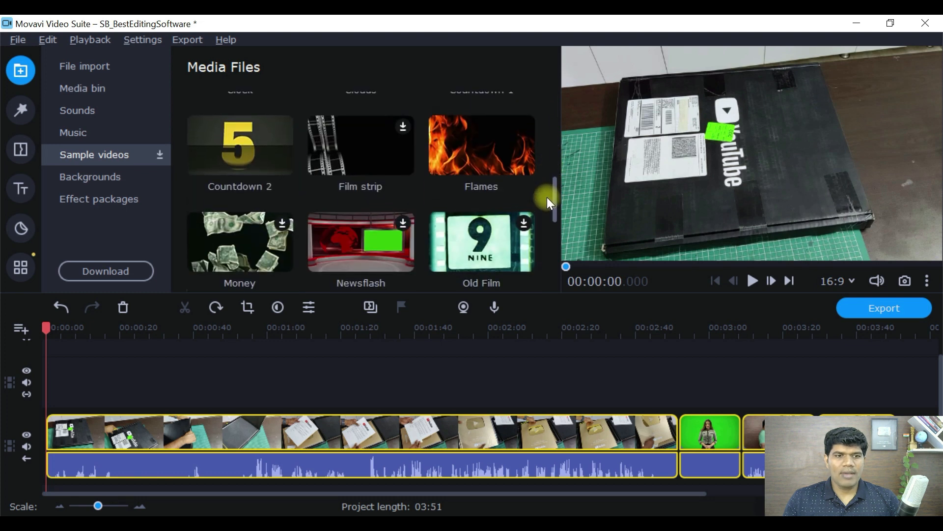
{"action": "left_click", "coordinate": [251, 162]}
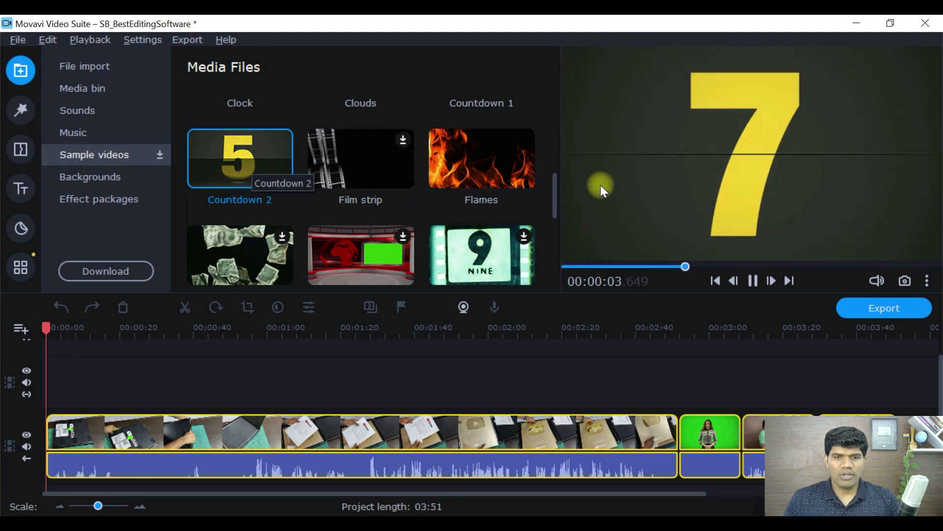
{"action": "left_click", "coordinate": [511, 178]}
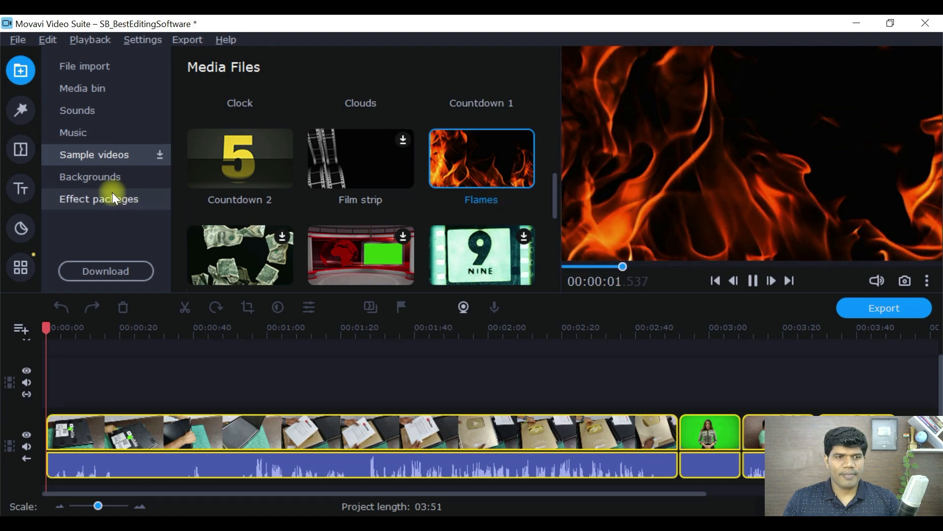
{"action": "left_click", "coordinate": [111, 178]}
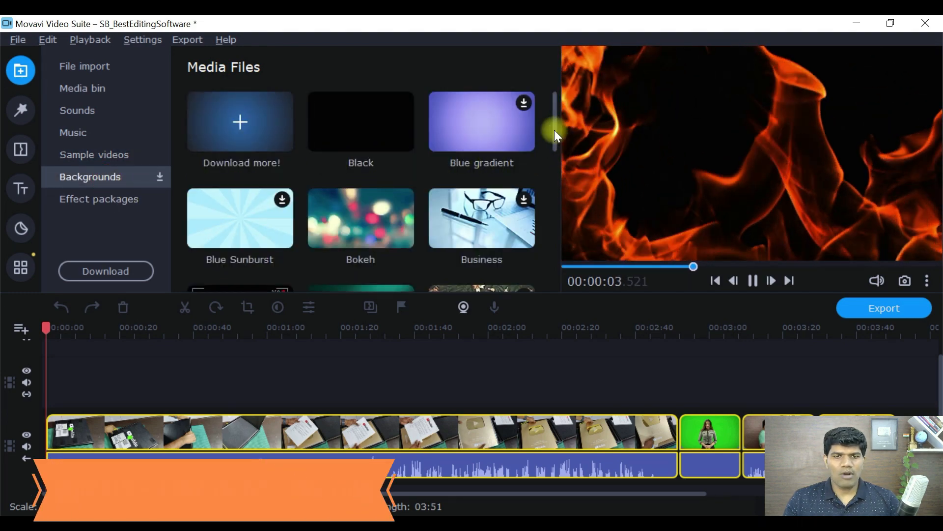
{"action": "left_click_drag", "start_coordinate": [553, 145], "coordinate": [561, 220]}
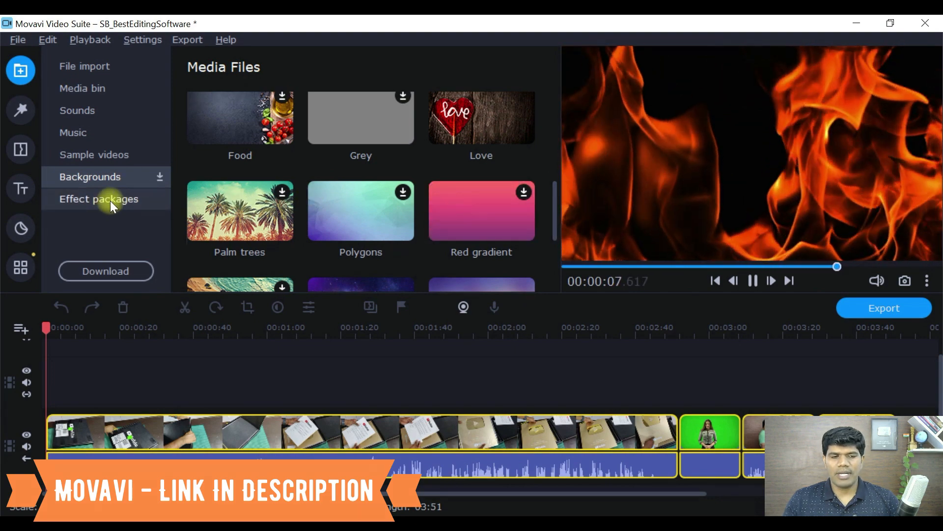
Browse the installed effect packages and the ones available for download
{"action": "left_click", "coordinate": [110, 201]}
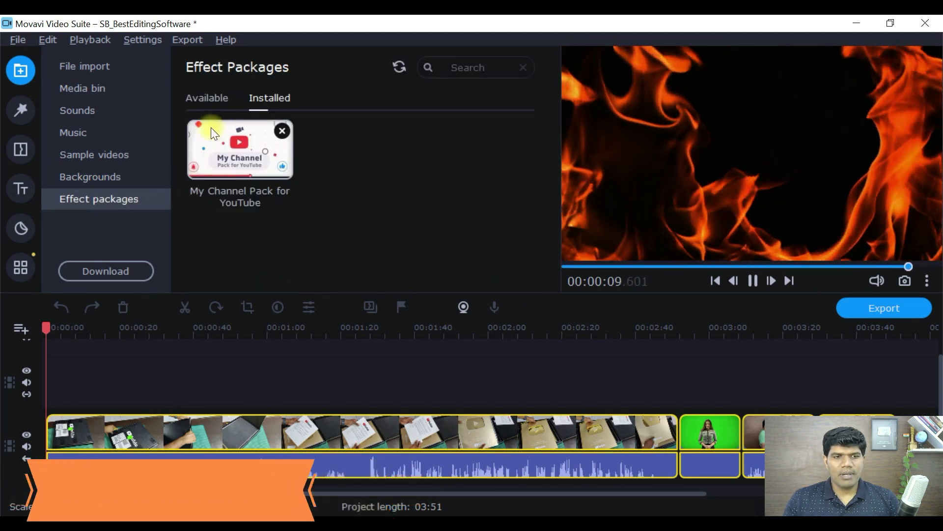
{"action": "left_click", "coordinate": [210, 97]}
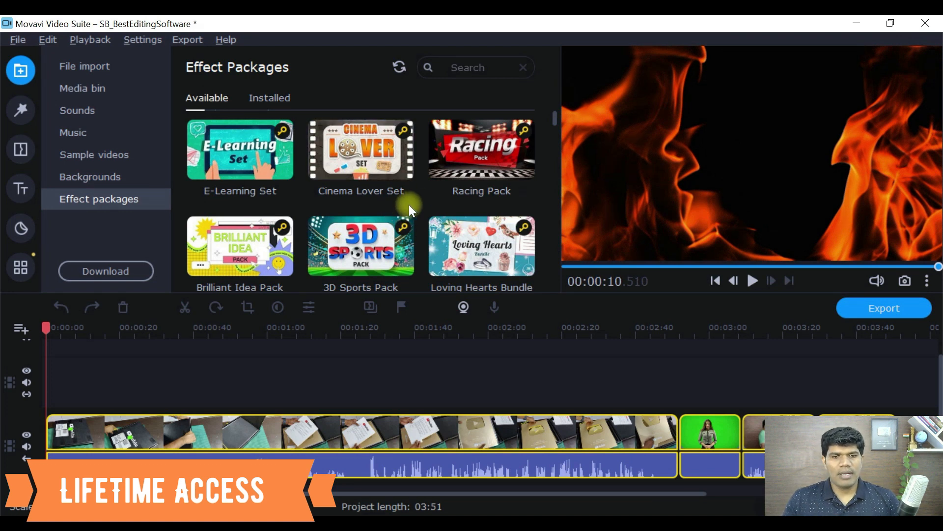
{"action": "scroll", "coordinate": [556, 120], "scroll_direction": "down", "scroll_amount": 2}
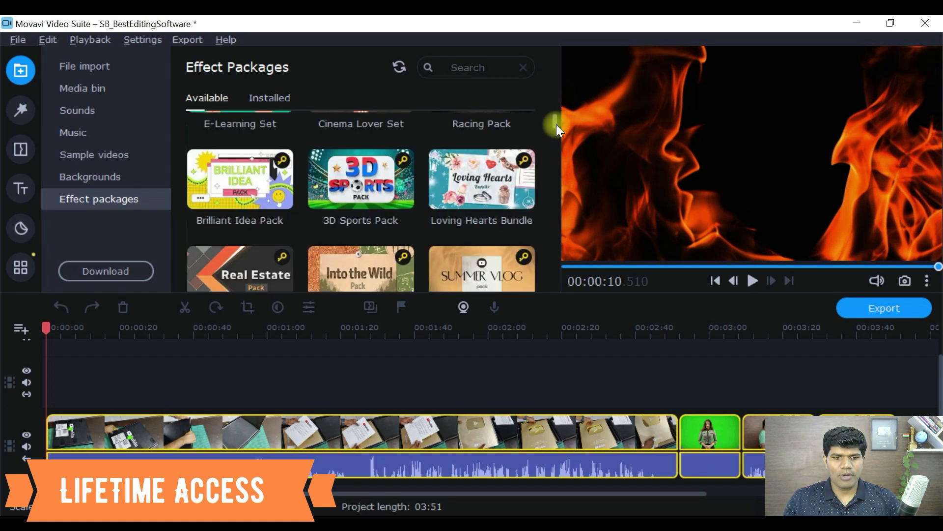
{"action": "scroll", "coordinate": [556, 125], "scroll_direction": "down", "scroll_amount": 1}
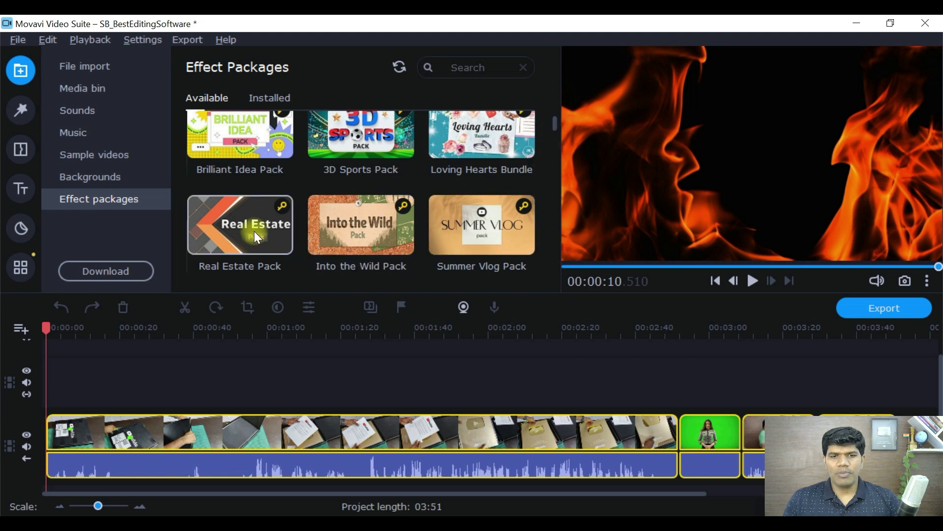
{"action": "scroll", "coordinate": [554, 123], "scroll_direction": "up", "scroll_amount": 1}
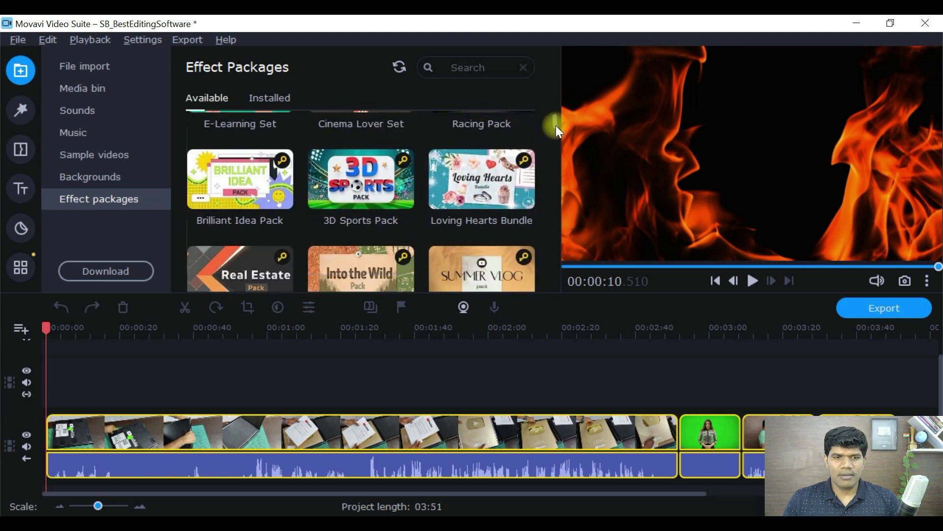
{"action": "scroll", "coordinate": [556, 127], "scroll_direction": "down", "scroll_amount": 2}
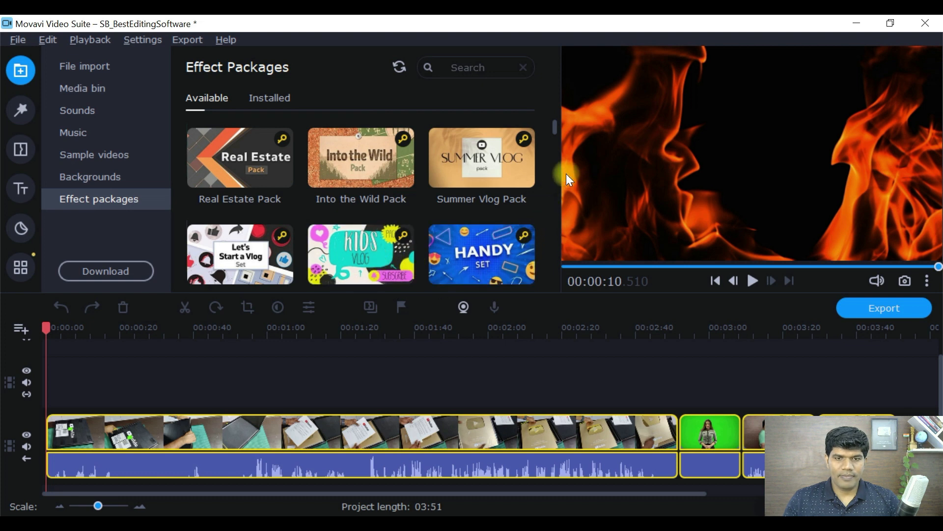
{"action": "left_click_drag", "start_coordinate": [556, 135], "coordinate": [559, 142]}
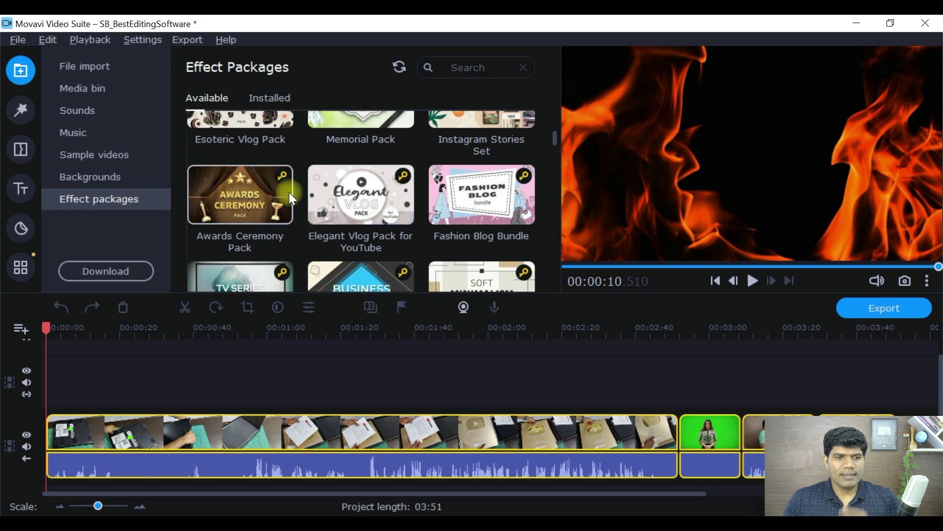
Apply the favorite Brush - sketch filter to the last clip on the video track and preview it
{"action": "left_click", "coordinate": [22, 113]}
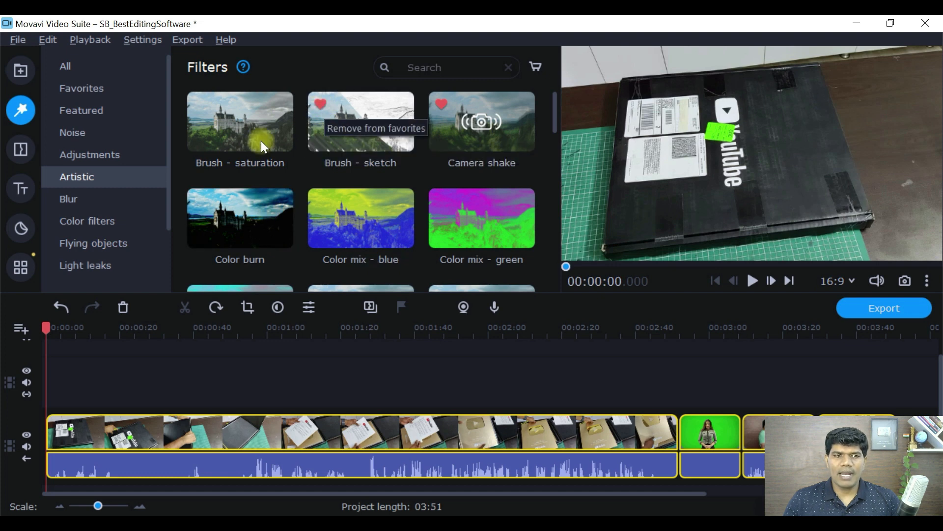
{"action": "left_click", "coordinate": [101, 93]}
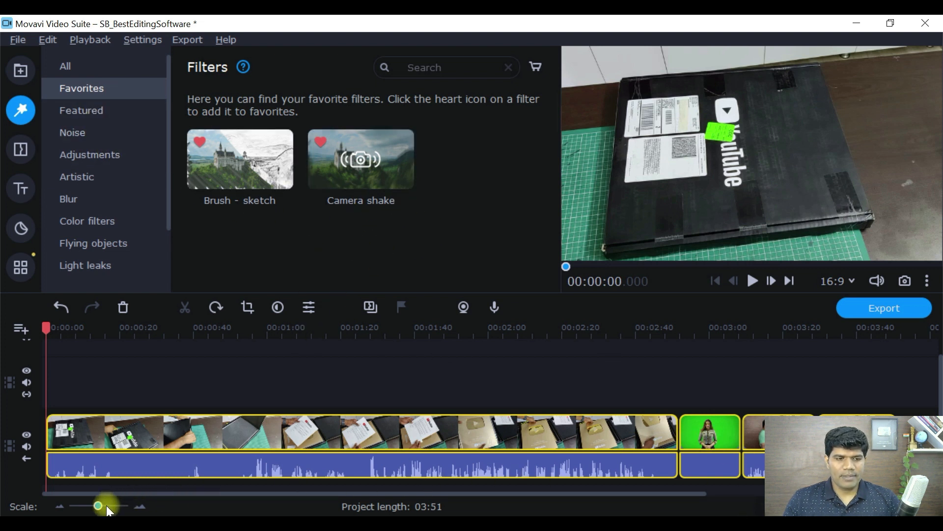
{"action": "left_click_drag", "start_coordinate": [98, 505], "coordinate": [93, 506]}
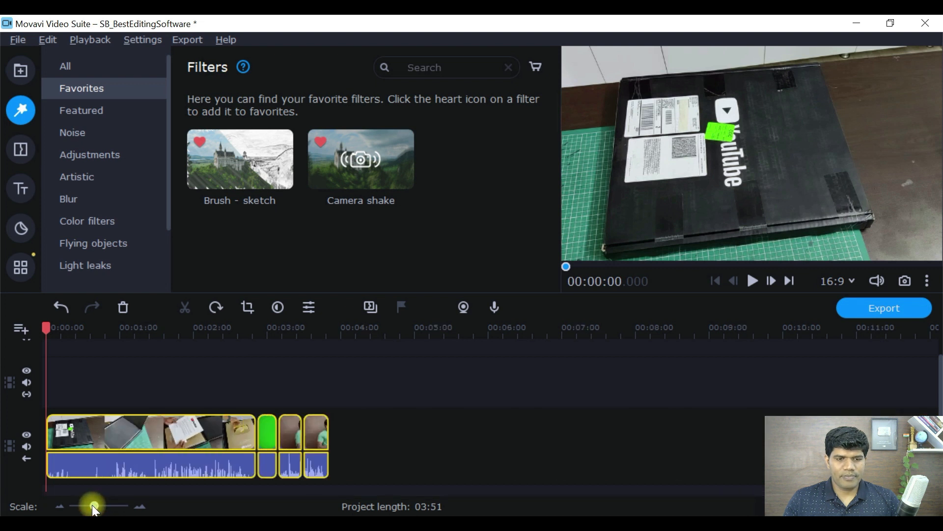
{"action": "left_click", "coordinate": [354, 385]}
{"action": "left_click", "coordinate": [252, 168]}
{"action": "left_click_drag", "start_coordinate": [252, 168], "coordinate": [318, 437]}
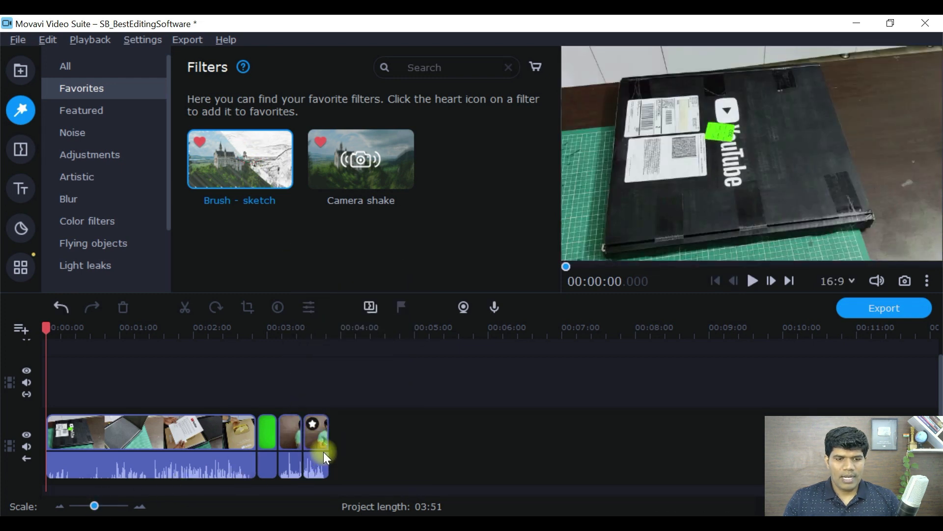
{"action": "left_click", "coordinate": [316, 443]}
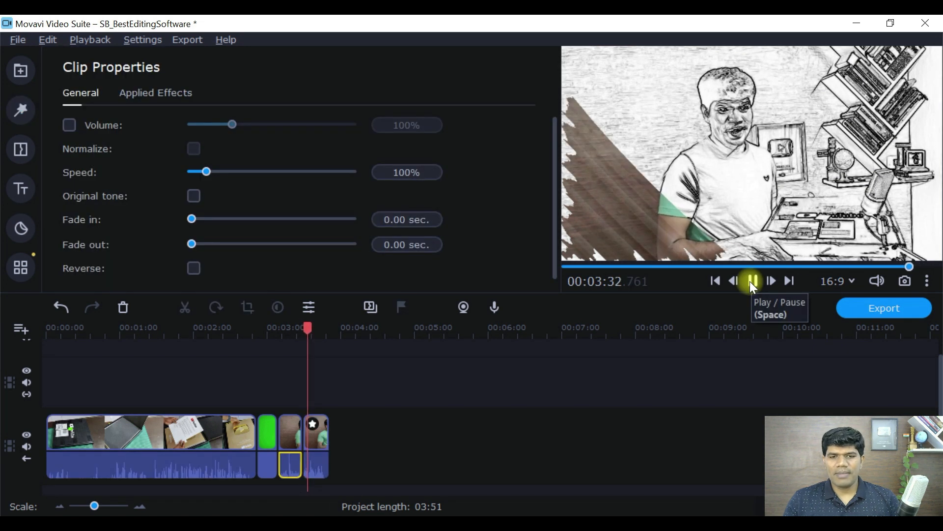
{"action": "left_click", "coordinate": [753, 281]}
Apply the Gifts flying-objects filter to the third clip on the video track and play it from the clip's start
{"action": "left_click", "coordinate": [20, 109]}
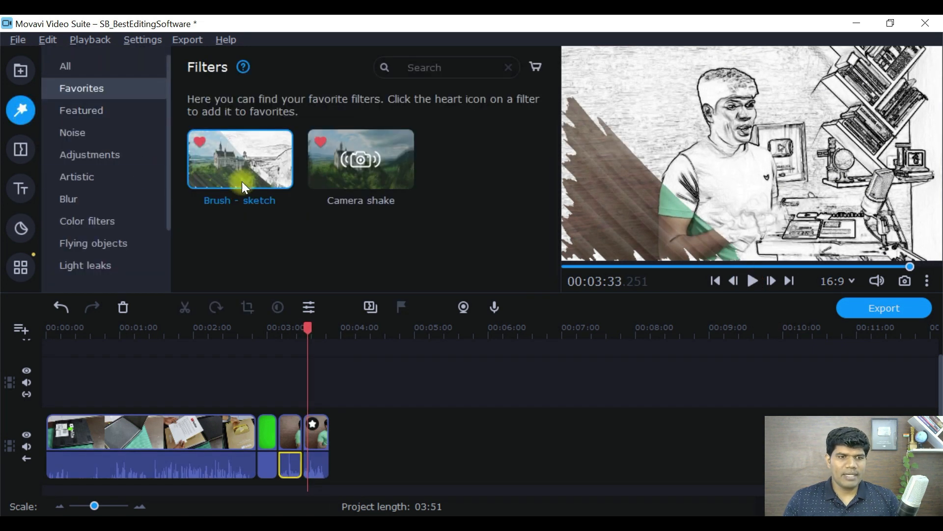
{"action": "left_click", "coordinate": [92, 154]}
{"action": "left_click", "coordinate": [90, 177]}
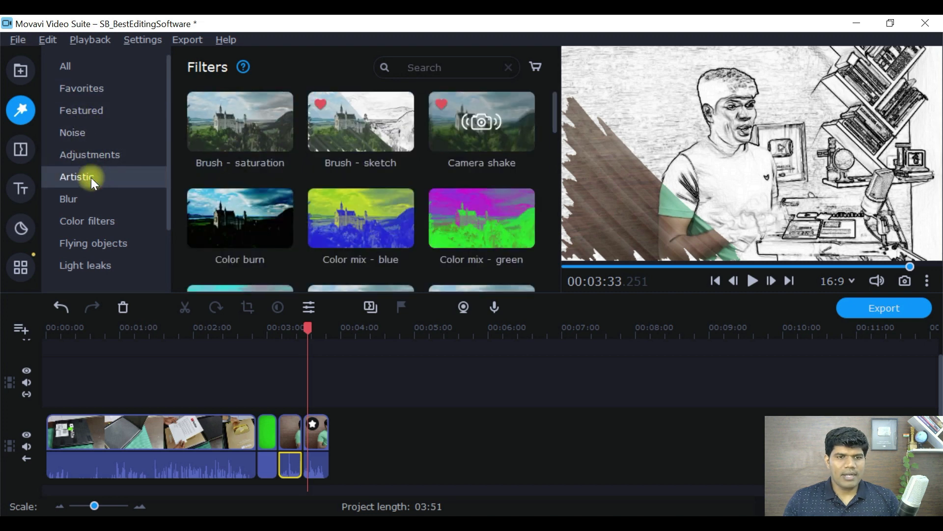
{"action": "left_click", "coordinate": [96, 200]}
{"action": "left_click", "coordinate": [121, 224]}
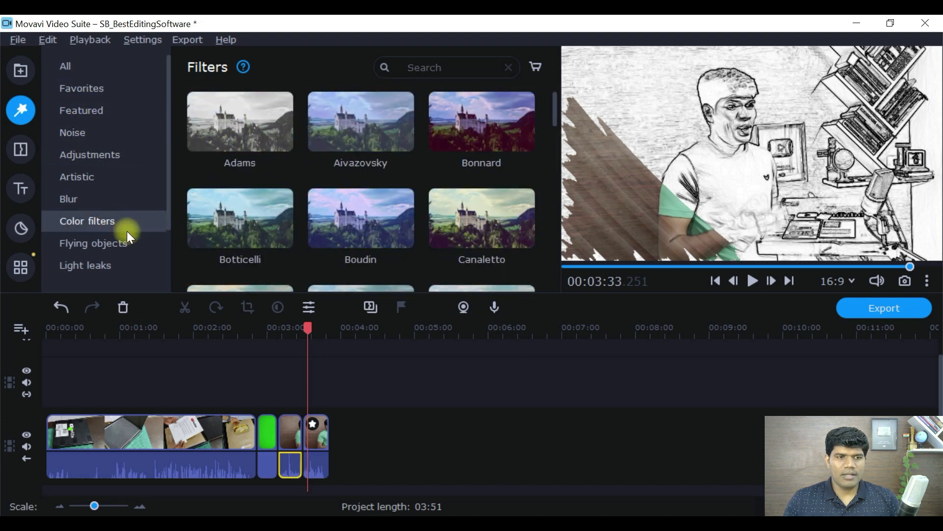
{"action": "left_click", "coordinate": [118, 242]}
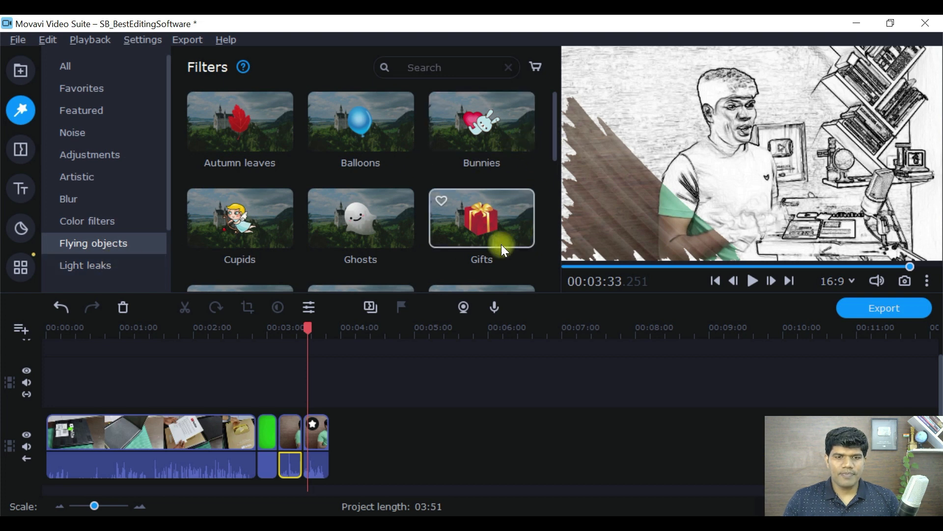
{"action": "left_click_drag", "start_coordinate": [495, 218], "coordinate": [287, 437]}
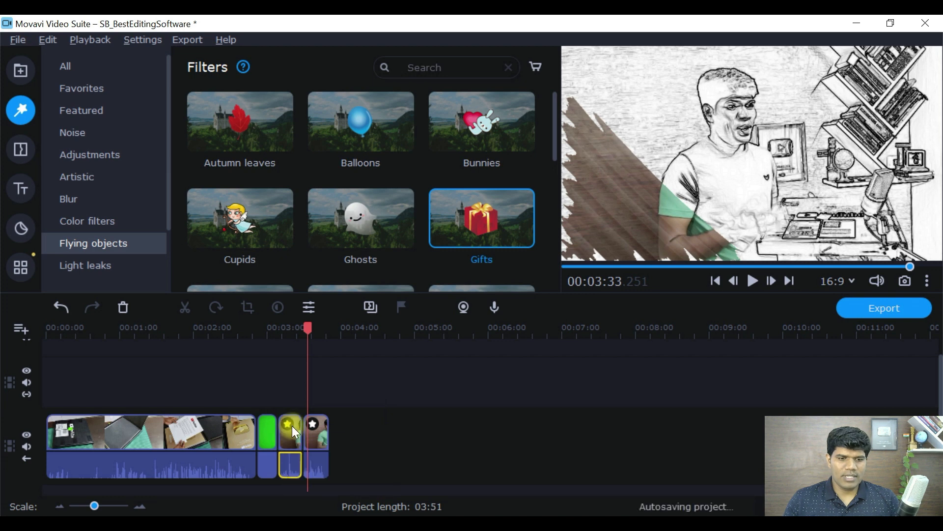
{"action": "left_click_drag", "start_coordinate": [306, 326], "coordinate": [283, 328]}
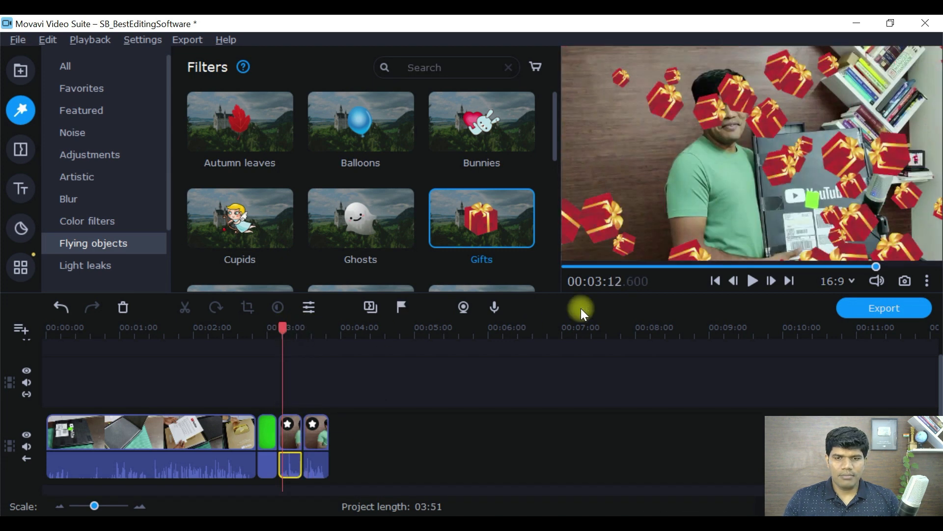
{"action": "left_click", "coordinate": [753, 281]}
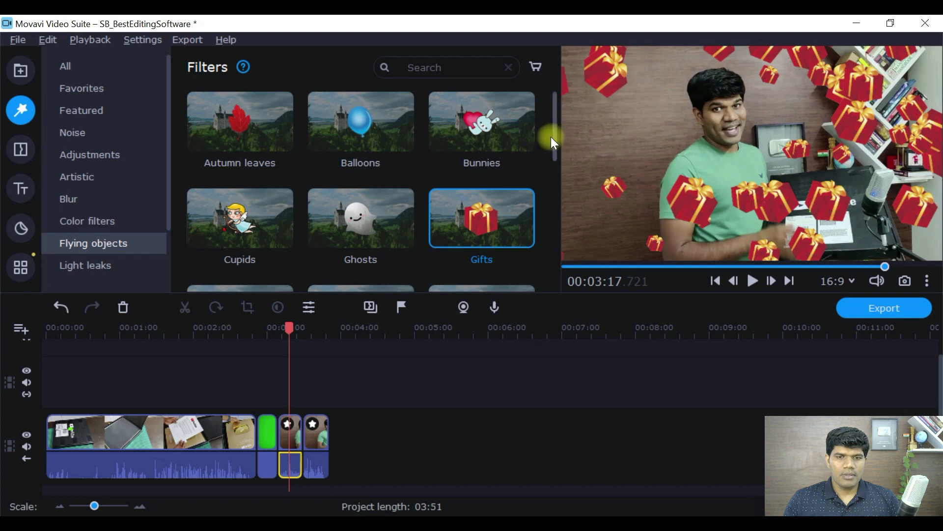
Add the Gifts filter to the favorite filters
{"action": "left_click_drag", "start_coordinate": [553, 141], "coordinate": [554, 160]}
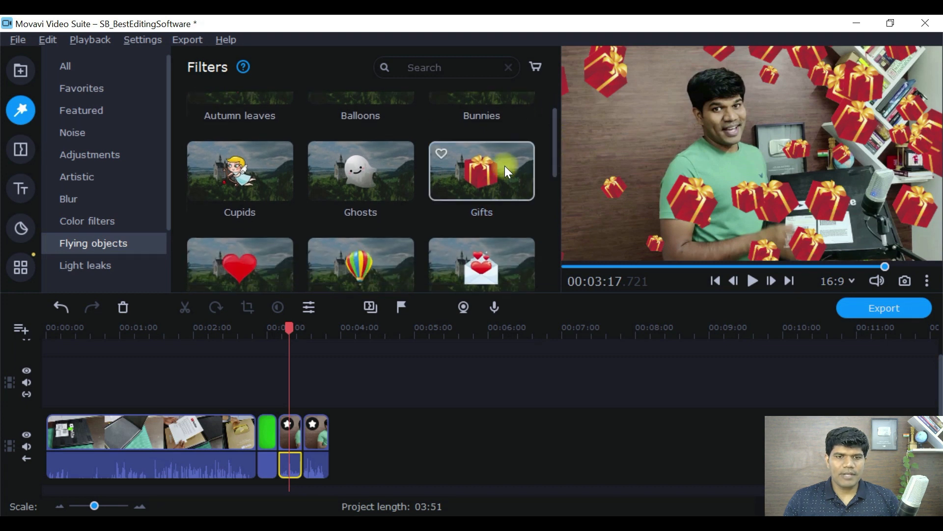
{"action": "left_click", "coordinate": [445, 156]}
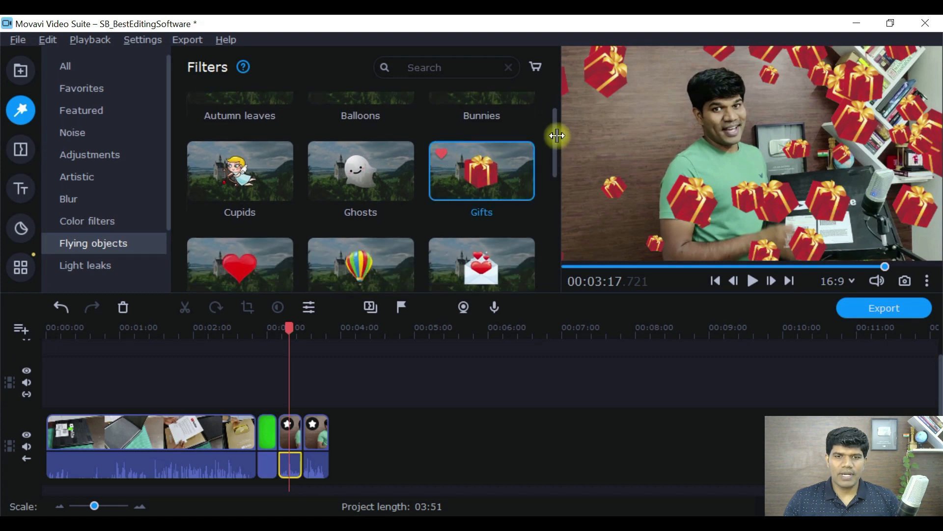
{"action": "left_click_drag", "start_coordinate": [557, 135], "coordinate": [576, 93]}
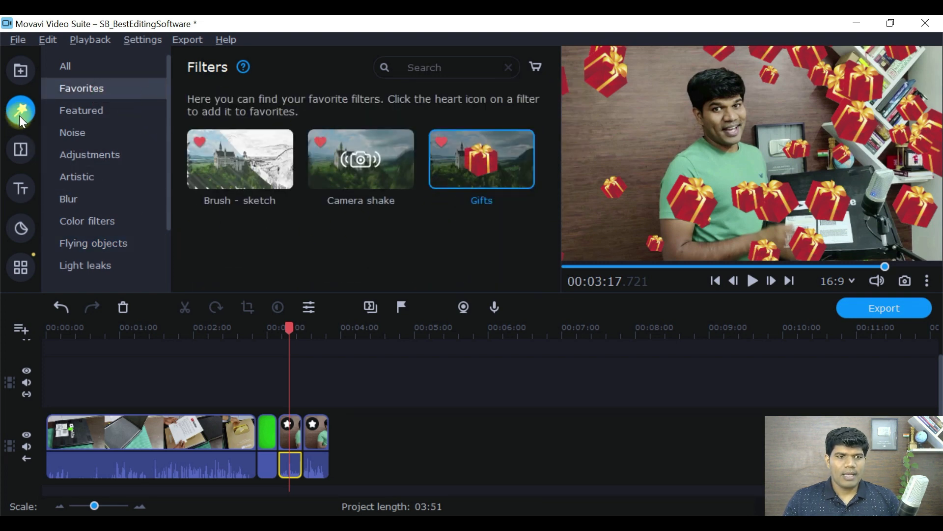
Remove the Gifts filter from the third clip and the Brush - sketch filter from the last clip on the video track
{"action": "left_click", "coordinate": [21, 151]}
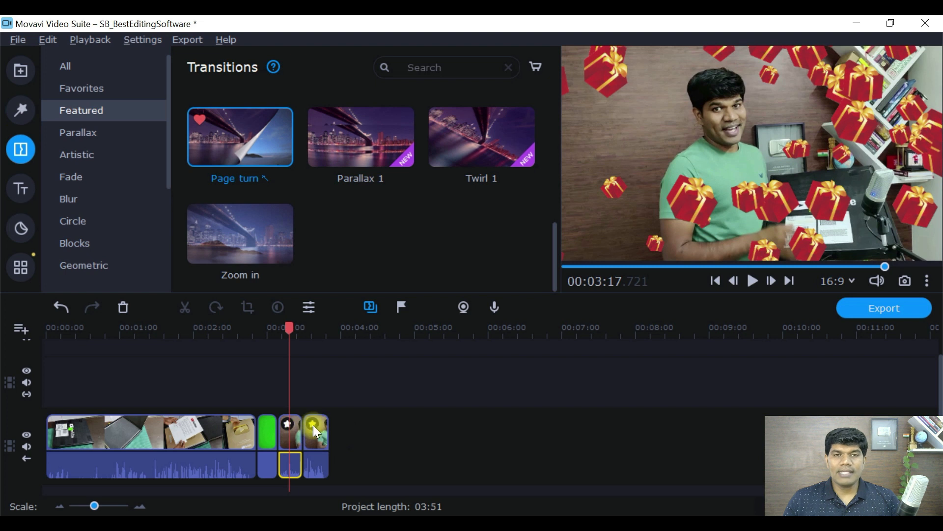
{"action": "left_click_drag", "start_coordinate": [101, 506], "coordinate": [107, 505]}
{"action": "left_click", "coordinate": [493, 383]}
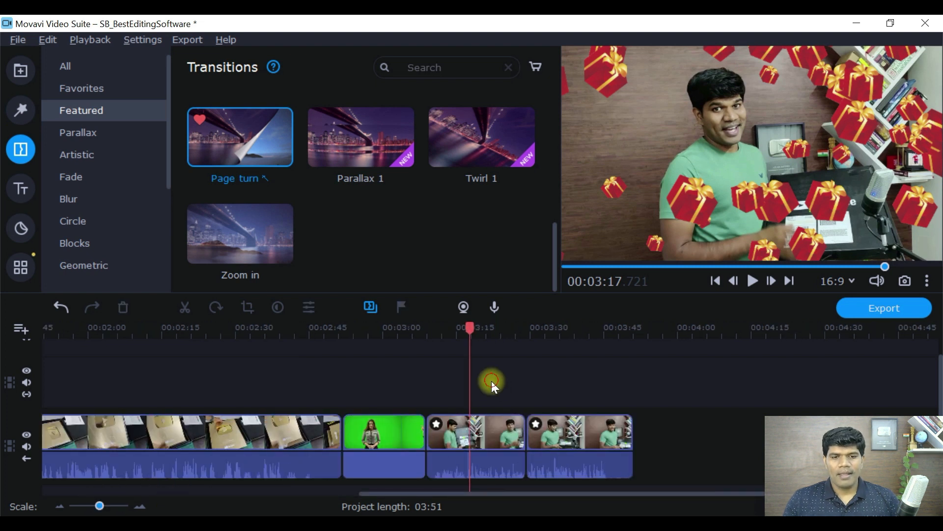
{"action": "left_click", "coordinate": [437, 425]}
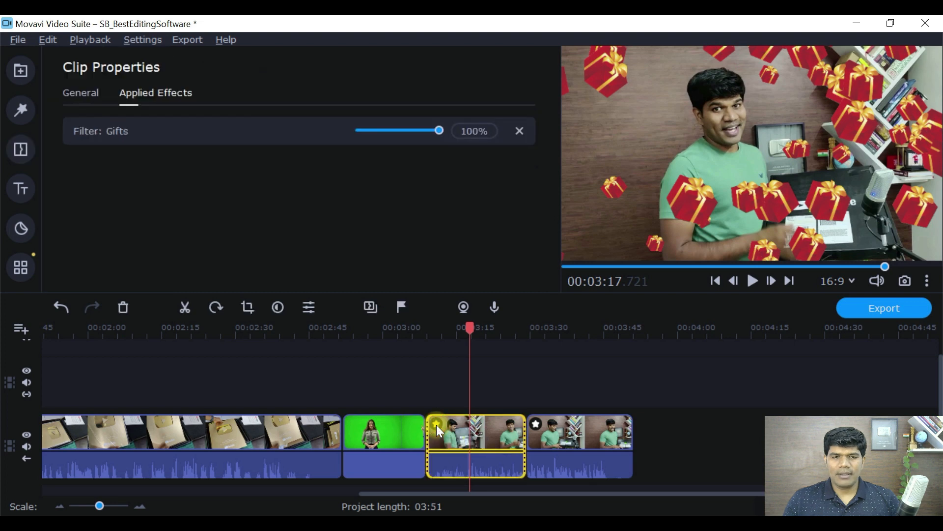
{"action": "left_click", "coordinate": [521, 130]}
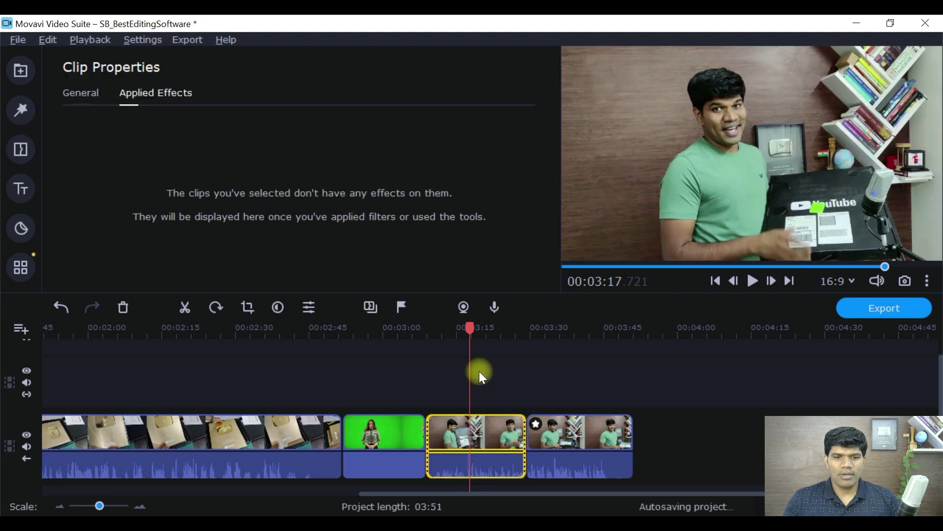
{"action": "left_click", "coordinate": [537, 426]}
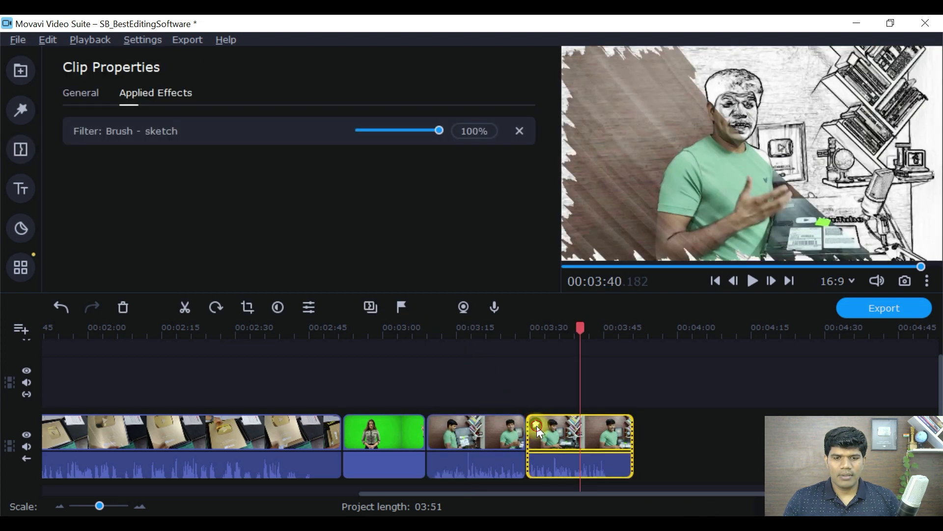
{"action": "left_click", "coordinate": [530, 134]}
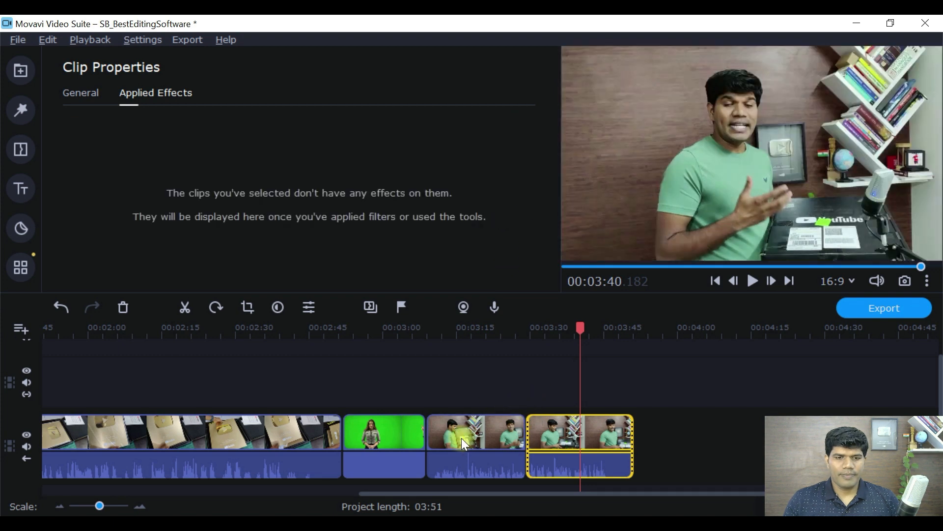
Add the featured Page turn transition between the third and last clips on the video track and play it
{"action": "left_click", "coordinate": [461, 438]}
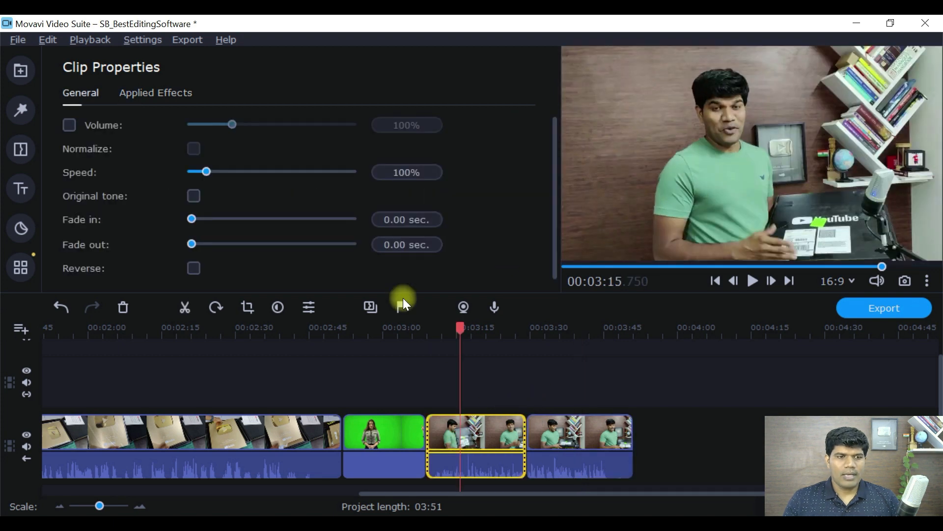
{"action": "left_click", "coordinate": [22, 150]}
{"action": "mouse_move", "coordinate": [229, 125]}
{"action": "left_mouse_down"}
{"action": "mouse_move", "coordinate": [446, 280]}
{"action": "mouse_move", "coordinate": [480, 437]}
{"action": "mouse_move", "coordinate": [526, 433]}
{"action": "left_mouse_up"}
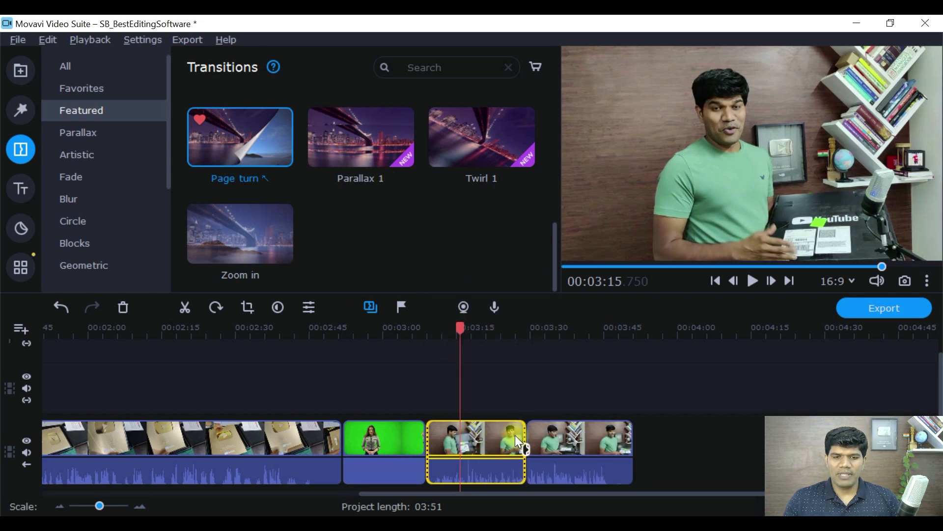
{"action": "left_click", "coordinate": [516, 436]}
{"action": "left_click", "coordinate": [753, 280]}
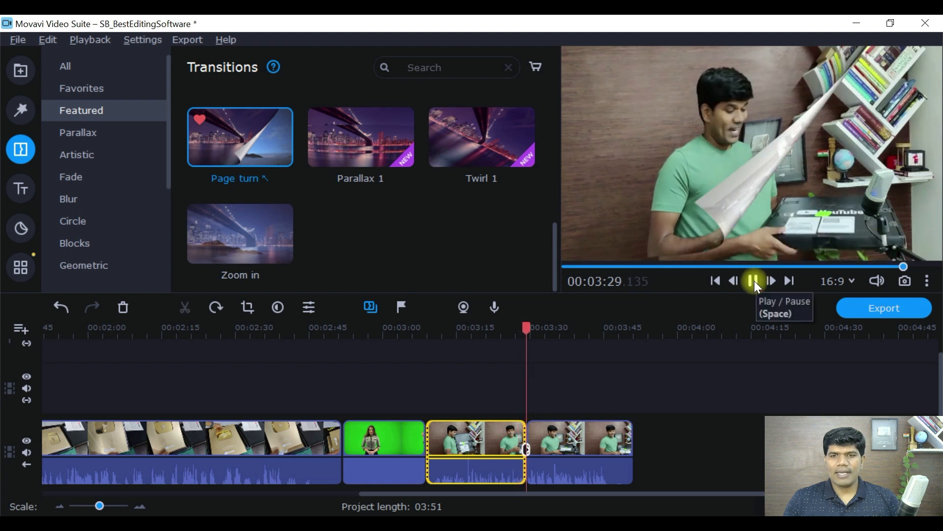
{"action": "left_click", "coordinate": [754, 281]}
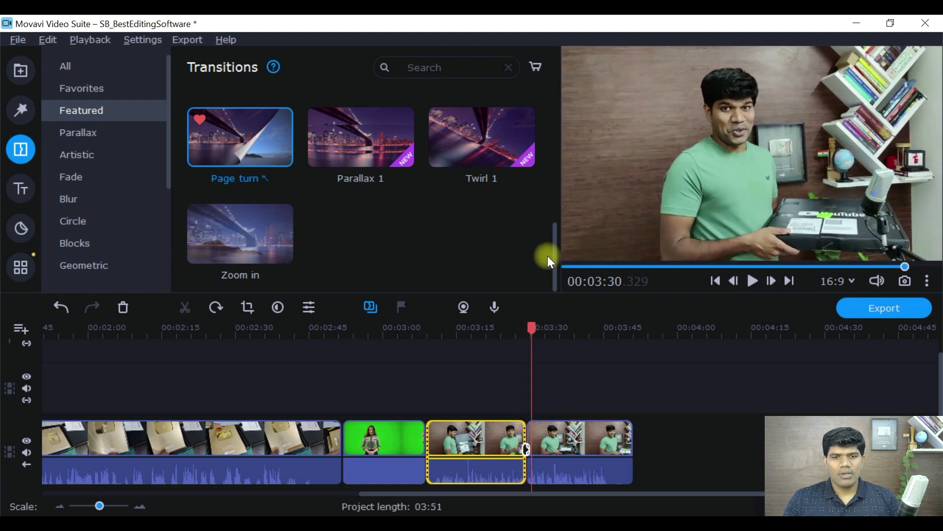
Replace the transition between the third and last clips with Lens - from center and play across the cut
{"action": "left_click", "coordinate": [92, 70]}
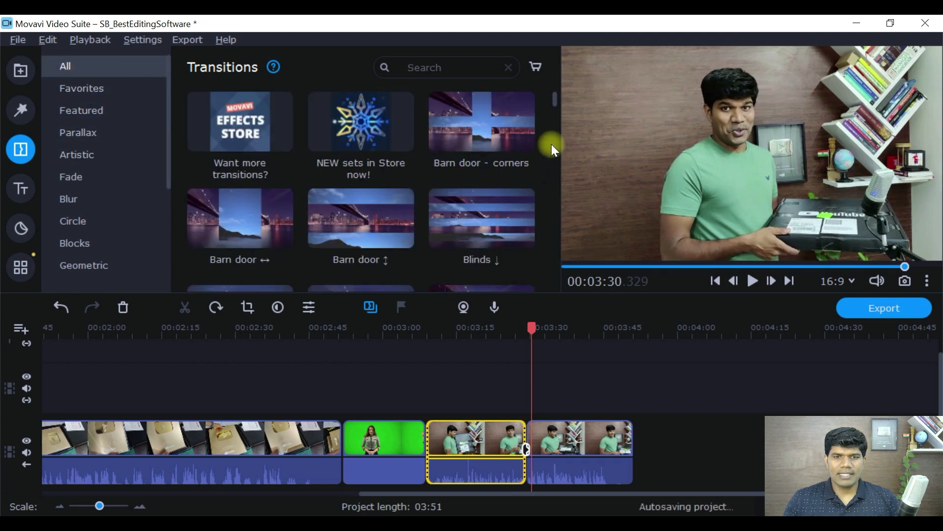
{"action": "left_click_drag", "start_coordinate": [555, 101], "coordinate": [568, 154]}
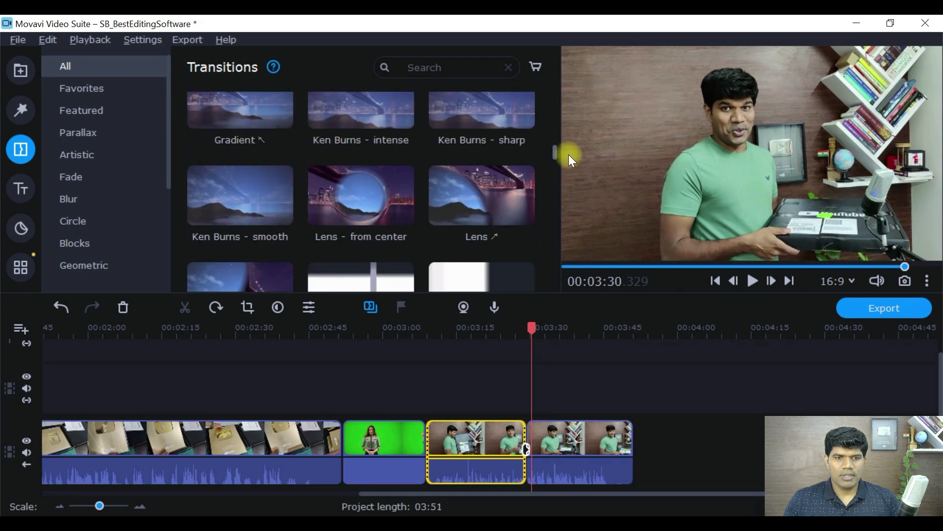
{"action": "left_click_drag", "start_coordinate": [362, 202], "coordinate": [525, 437]}
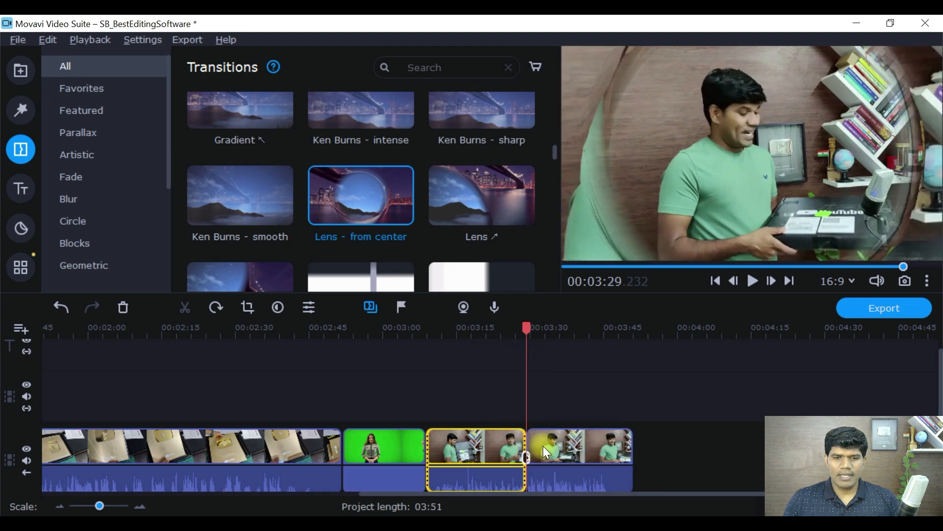
{"action": "left_click", "coordinate": [518, 326]}
{"action": "left_click", "coordinate": [752, 281]}
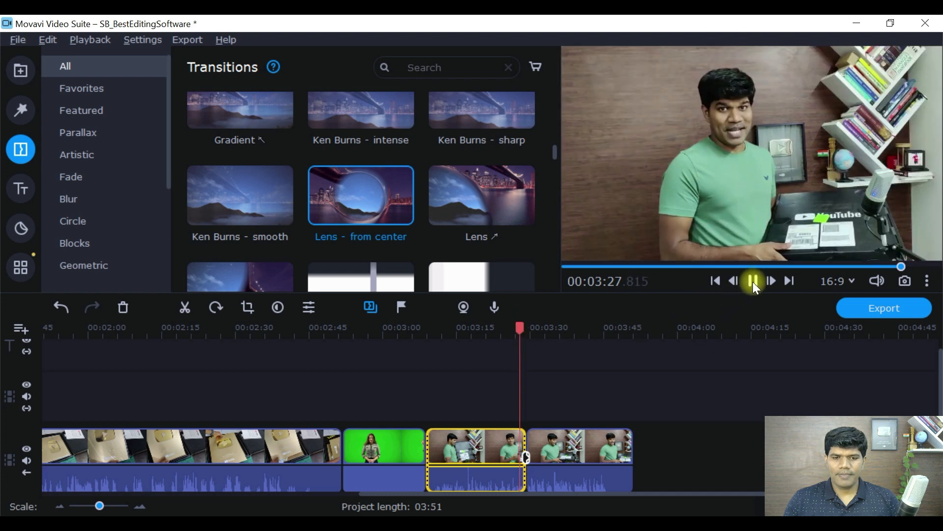
Look through the saved custom titles and preview the A2CCircle title
{"action": "left_click", "coordinate": [31, 191]}
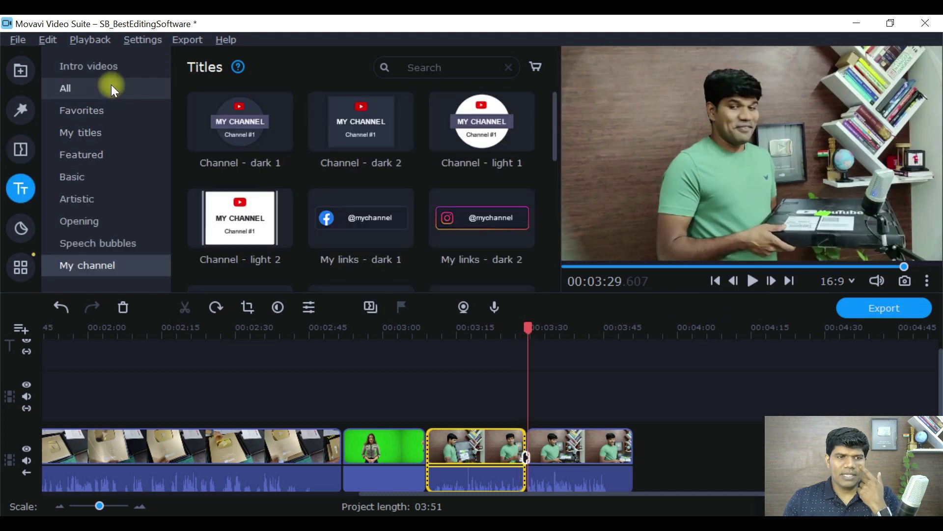
{"action": "left_click", "coordinate": [99, 133]}
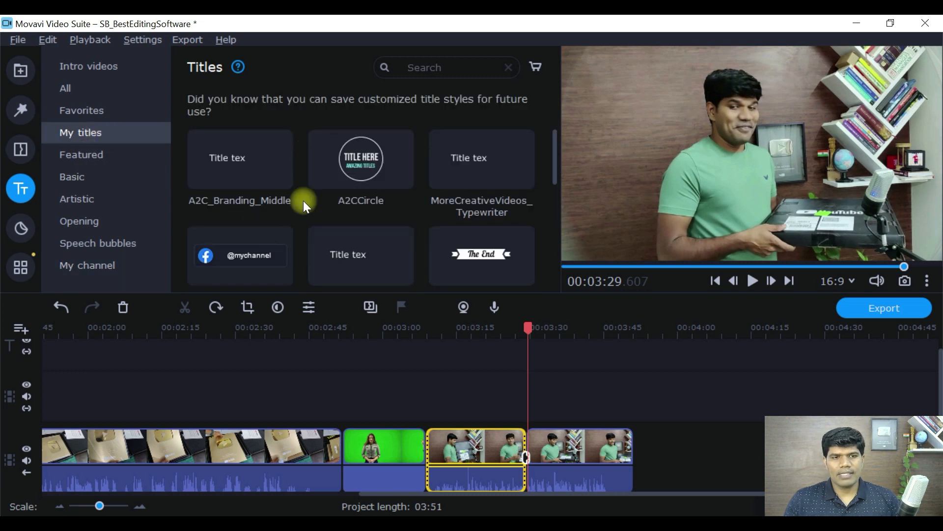
{"action": "left_click", "coordinate": [359, 167]}
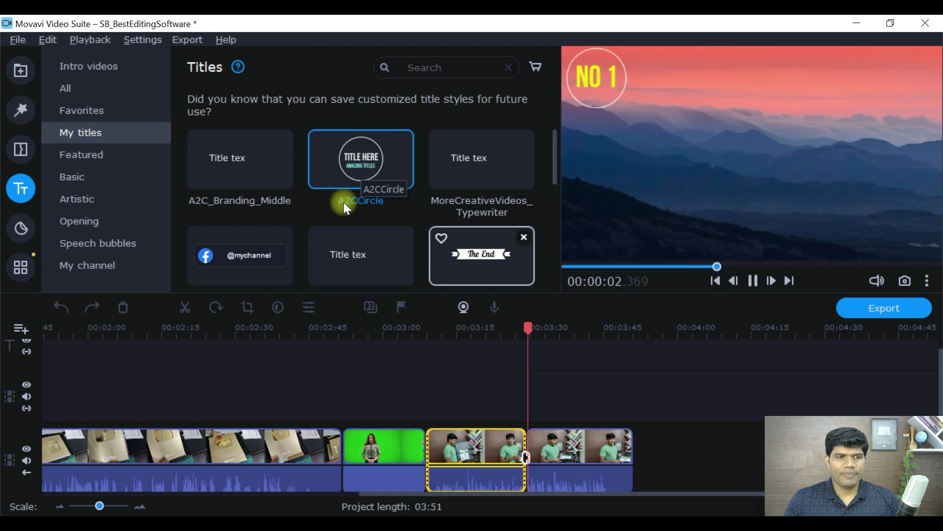
Preview the Fly in and Clean slanted line titles among the basic titles
{"action": "left_click", "coordinate": [93, 154]}
{"action": "left_click", "coordinate": [85, 178]}
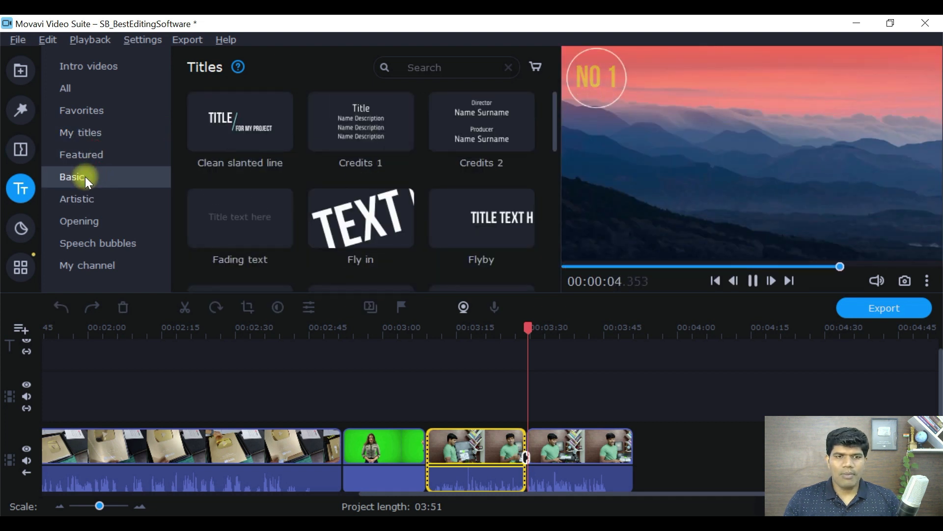
{"action": "left_click", "coordinate": [371, 239]}
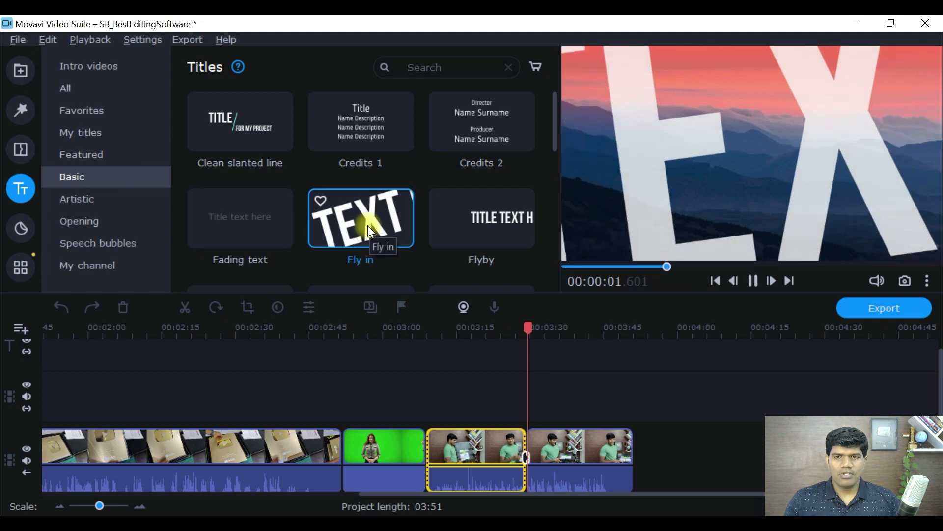
{"action": "mouse_move", "coordinate": [557, 138]}
{"action": "left_mouse_down"}
{"action": "mouse_move", "coordinate": [561, 162]}
{"action": "mouse_move", "coordinate": [564, 136]}
{"action": "left_mouse_up"}
{"action": "left_click", "coordinate": [250, 134]}
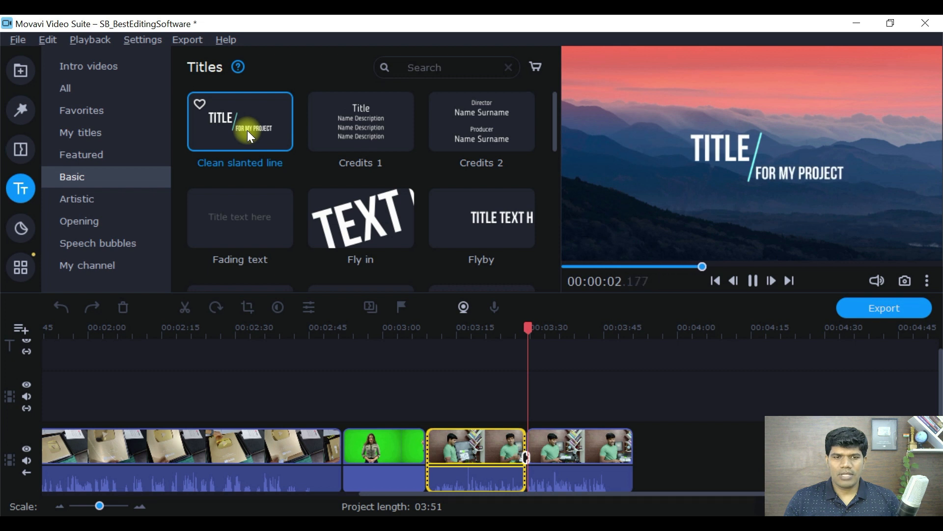
{"action": "mouse_move", "coordinate": [556, 136]}
{"action": "left_mouse_down"}
{"action": "mouse_move", "coordinate": [553, 234]}
{"action": "mouse_move", "coordinate": [562, 135]}
{"action": "left_mouse_up"}
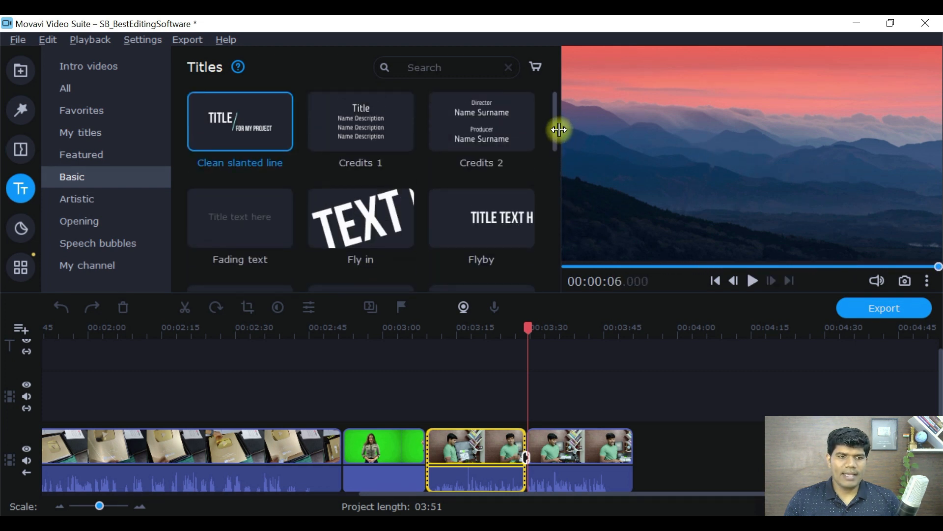
Add the featured Clean line title to the title track above the last clip, starting at about 00:03:31, and view it mid-clip
{"action": "left_click", "coordinate": [100, 154]}
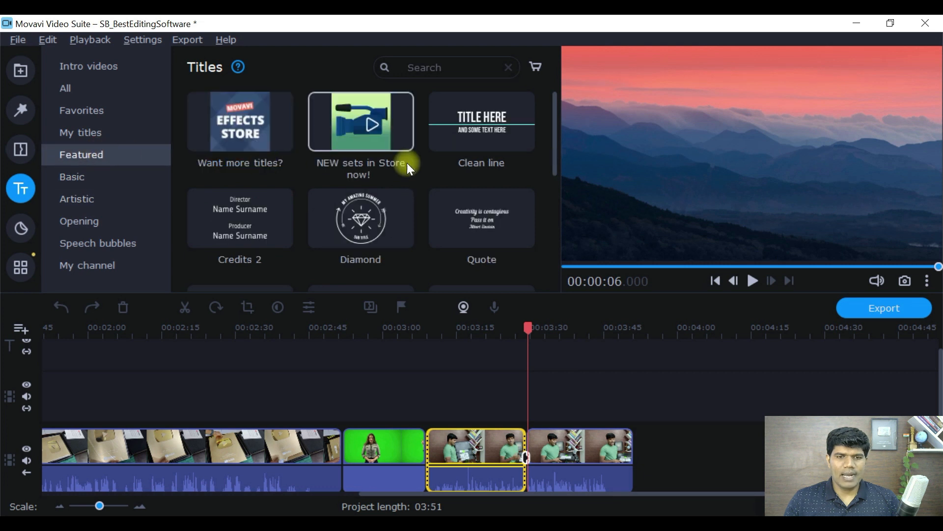
{"action": "mouse_move", "coordinate": [555, 132]}
{"action": "left_mouse_down"}
{"action": "mouse_move", "coordinate": [562, 189]}
{"action": "mouse_move", "coordinate": [559, 135]}
{"action": "left_mouse_up"}
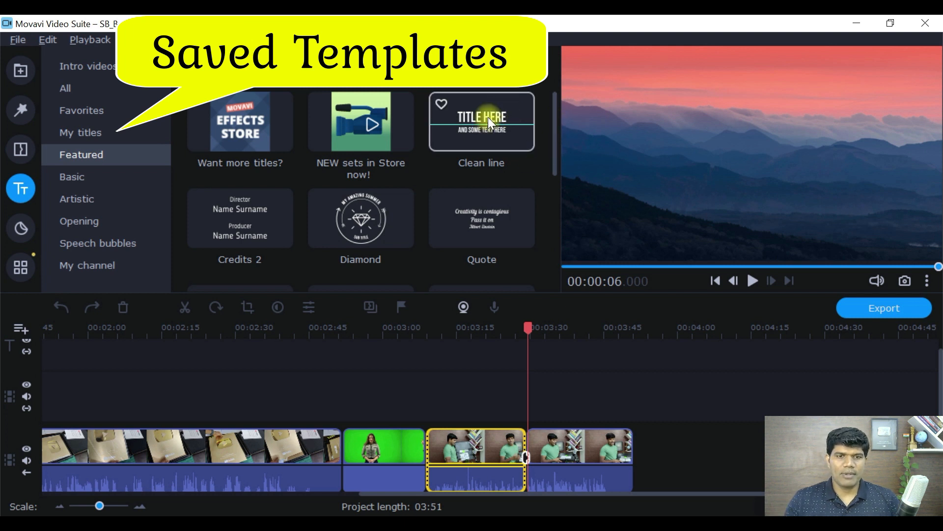
{"action": "left_click_drag", "start_coordinate": [481, 124], "coordinate": [553, 362]}
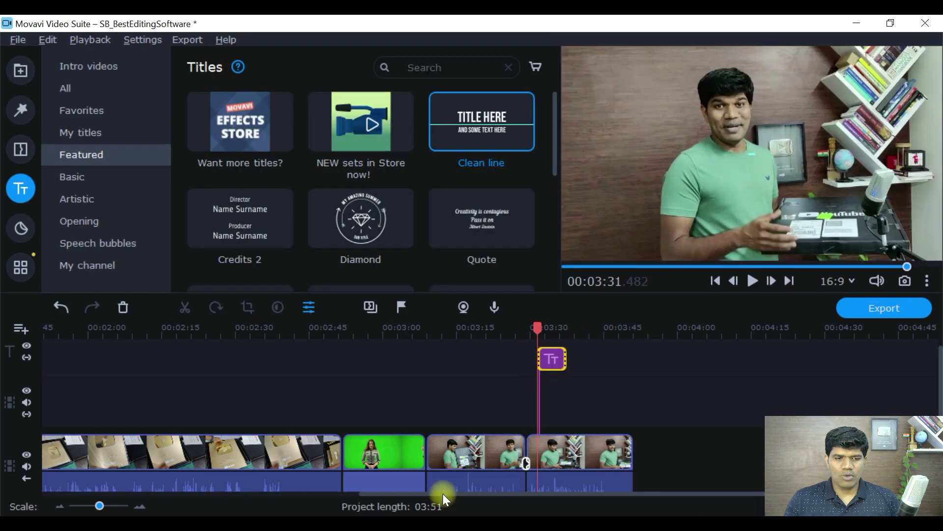
{"action": "left_click_drag", "start_coordinate": [102, 502], "coordinate": [112, 502]}
{"action": "left_click", "coordinate": [531, 362]}
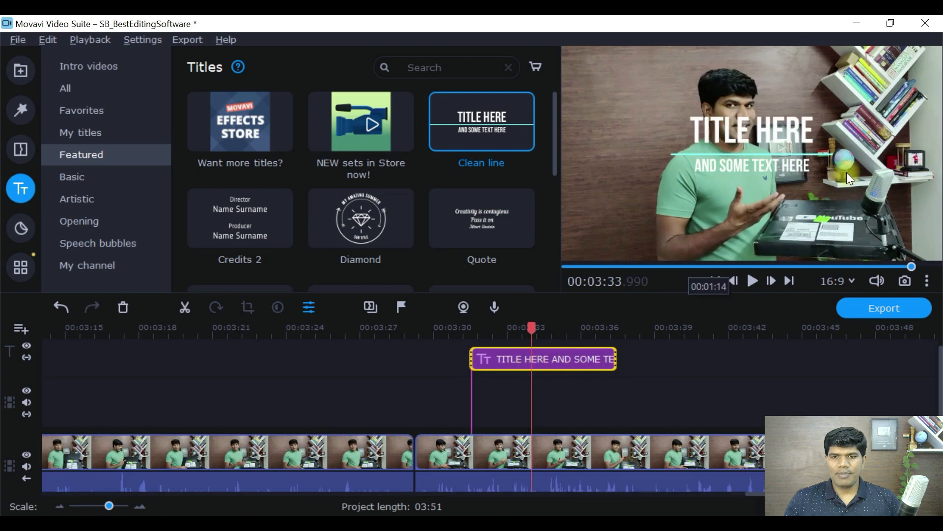
Move the TITLE HERE text and its decorative line to the upper-left area of the video frame
{"action": "left_click", "coordinate": [566, 358]}
{"action": "double_click", "coordinate": [566, 358]}
{"action": "left_click_drag", "start_coordinate": [763, 121], "coordinate": [651, 84]}
{"action": "left_click_drag", "start_coordinate": [713, 114], "coordinate": [658, 96]}
{"action": "left_click_drag", "start_coordinate": [747, 149], "coordinate": [639, 107]}
{"action": "left_click_drag", "start_coordinate": [735, 111], "coordinate": [634, 103]}
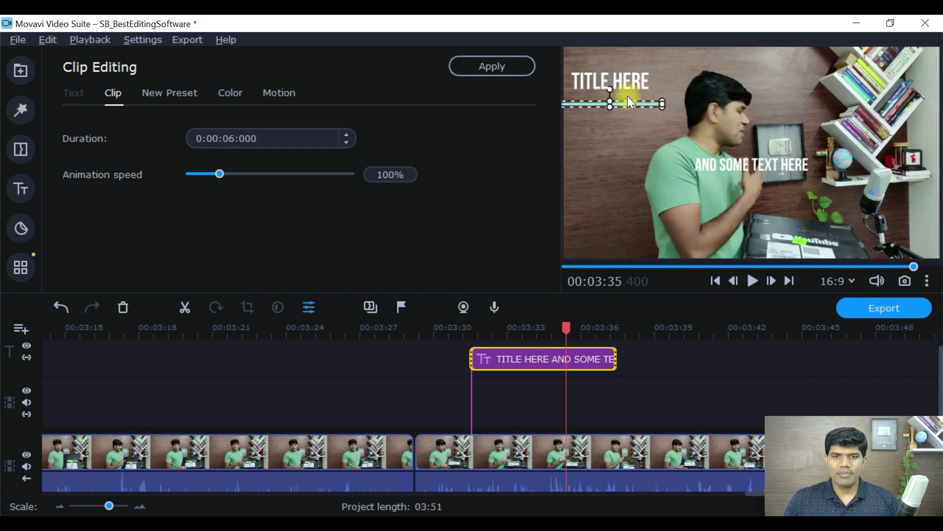
{"action": "left_click", "coordinate": [620, 88]}
{"action": "left_click_drag", "start_coordinate": [612, 102], "coordinate": [623, 91]}
Position the AND SOME TEXT HERE subtitle directly beneath the decorative line and play the title
{"action": "left_click", "coordinate": [739, 165]}
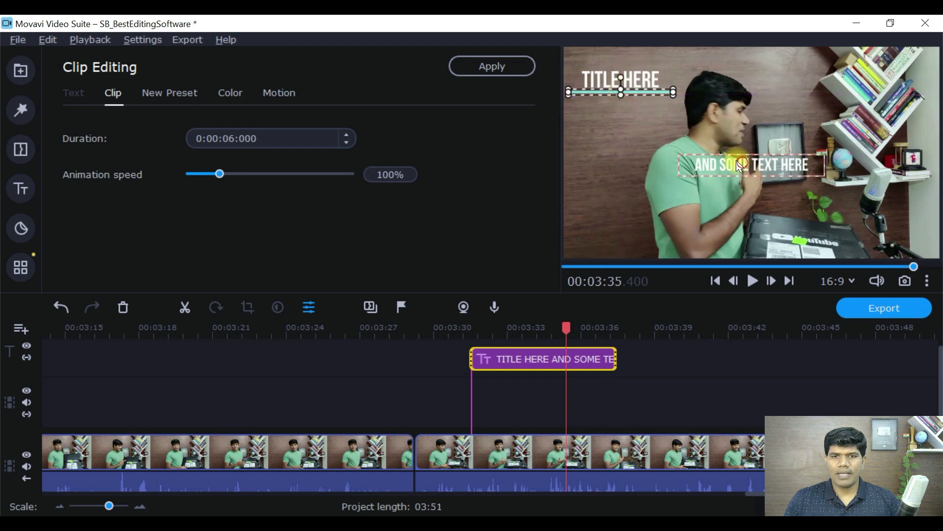
{"action": "left_click_drag", "start_coordinate": [739, 165], "coordinate": [639, 129]}
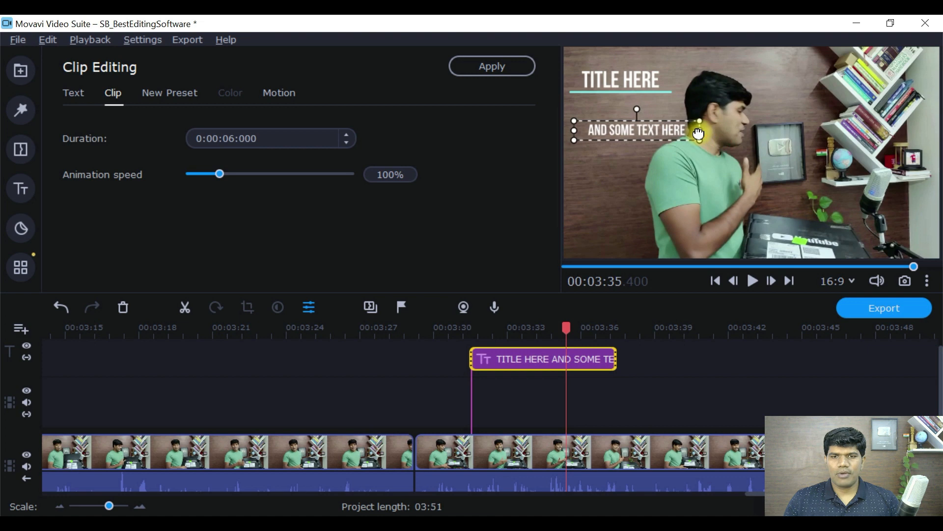
{"action": "left_click_drag", "start_coordinate": [657, 131], "coordinate": [633, 99]}
{"action": "left_click", "coordinate": [753, 280]}
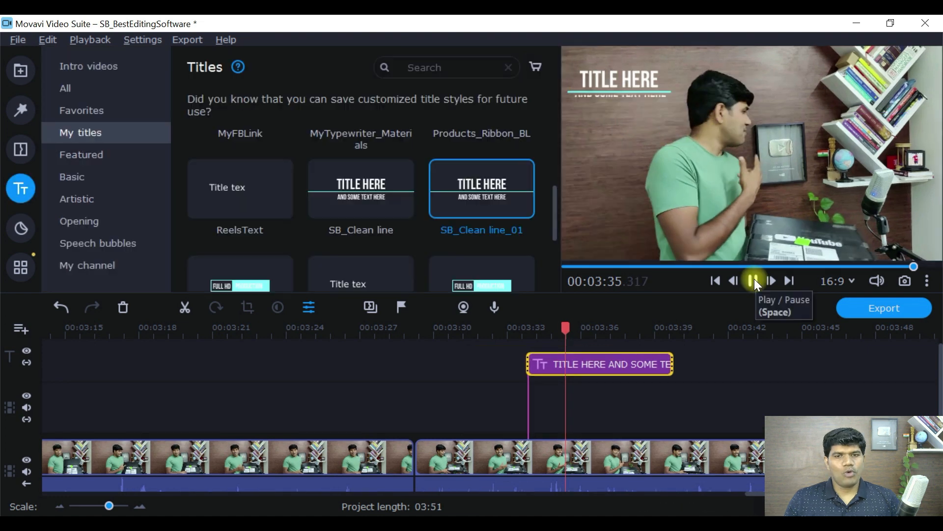
Change the title's decorative line color to red and play the title from just before its start
{"action": "left_click", "coordinate": [589, 414]}
{"action": "double_click", "coordinate": [607, 370]}
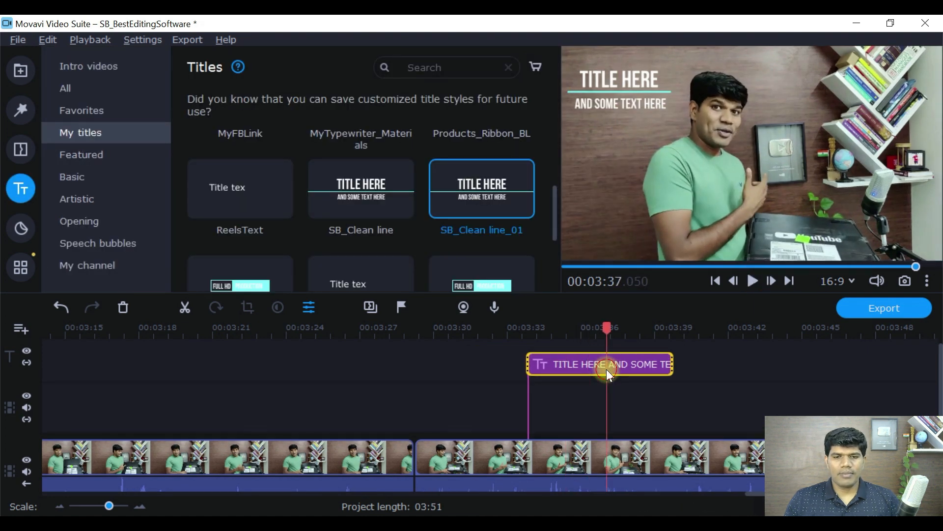
{"action": "left_click", "coordinate": [670, 91]}
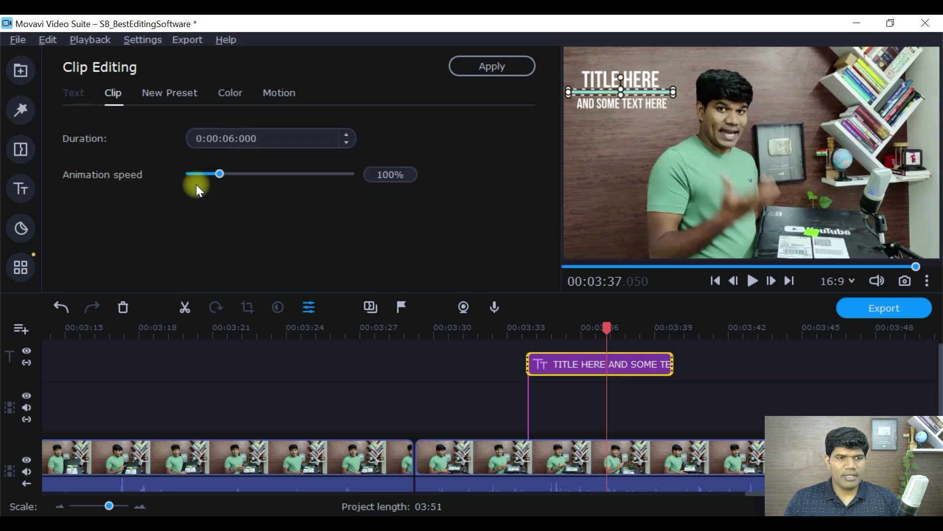
{"action": "left_click", "coordinate": [232, 92]}
{"action": "left_click", "coordinate": [227, 140]}
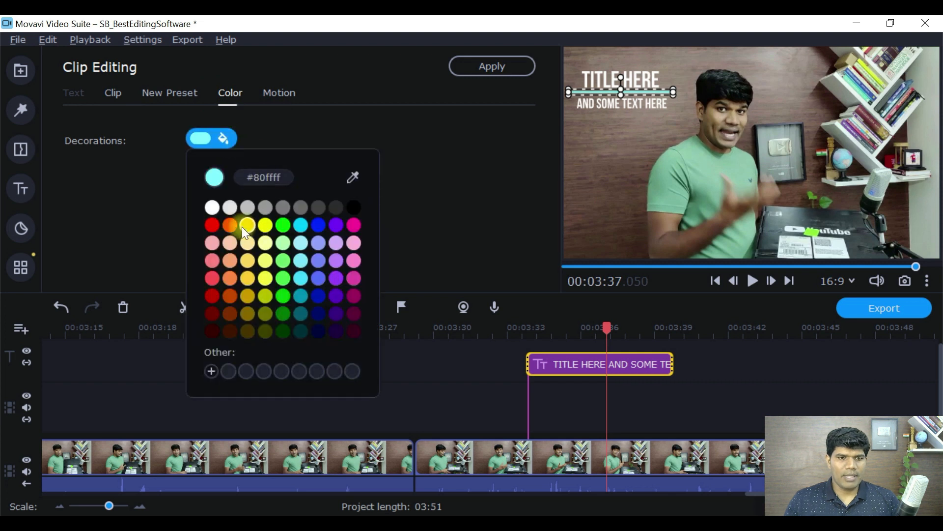
{"action": "left_click", "coordinate": [213, 225]}
{"action": "left_click", "coordinate": [590, 182]}
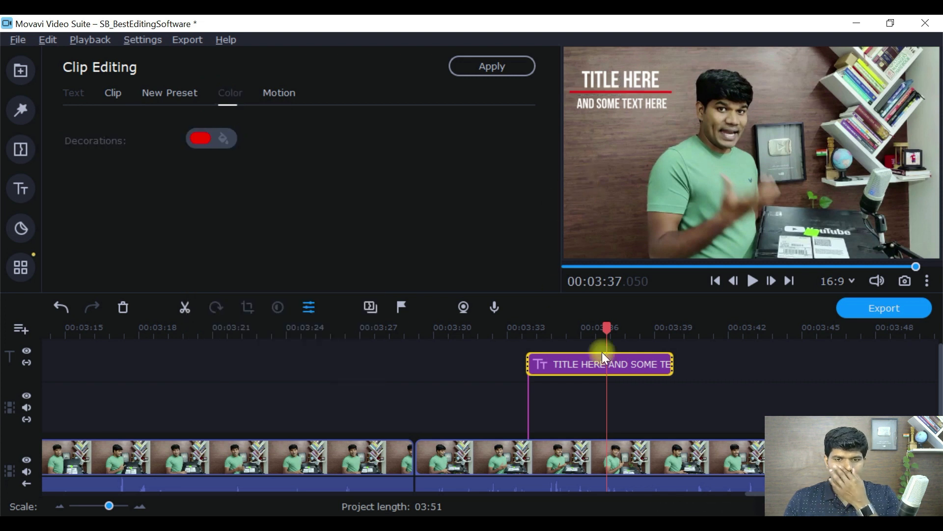
{"action": "left_click", "coordinate": [523, 444]}
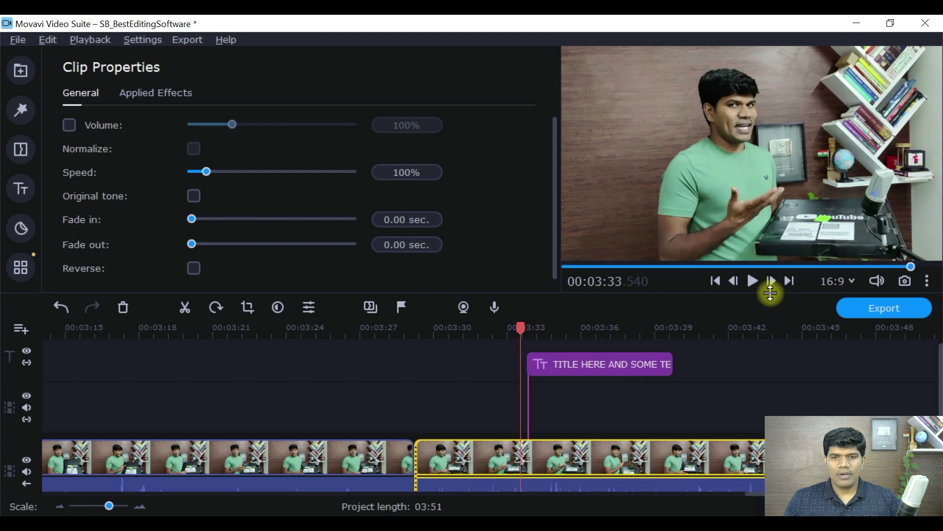
{"action": "left_click", "coordinate": [753, 280]}
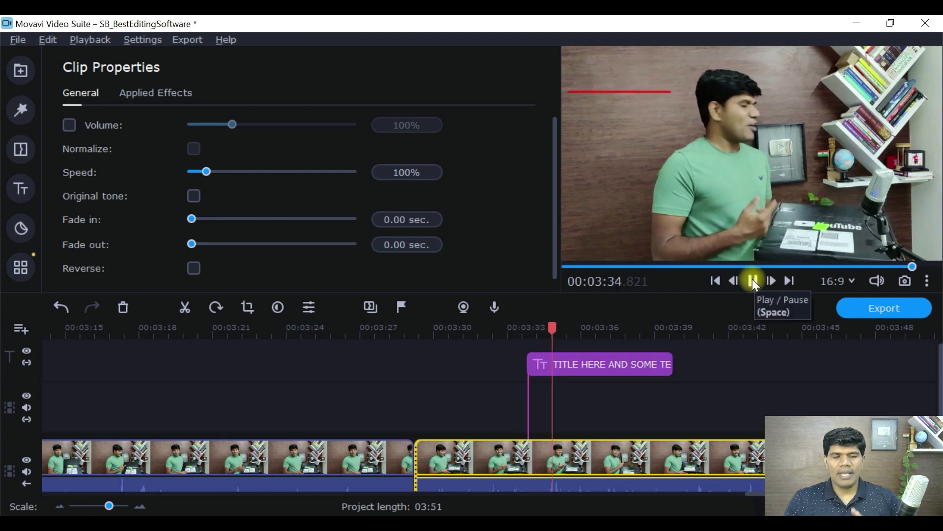
Stop playback and save the customized red-line title as a new title preset named SB_Clean line_02
{"action": "left_click", "coordinate": [753, 278]}
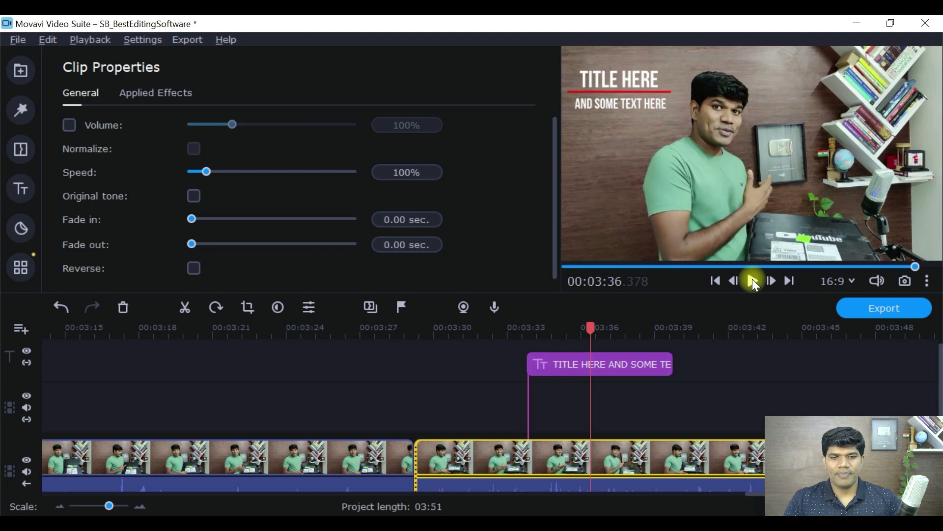
{"action": "double_click", "coordinate": [634, 367]}
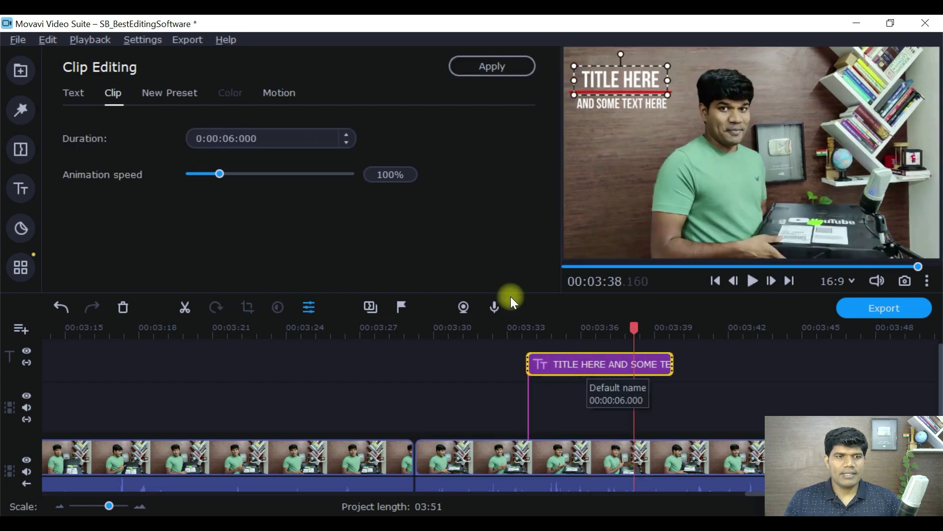
{"action": "left_click", "coordinate": [172, 95]}
{"action": "left_click", "coordinate": [298, 173]}
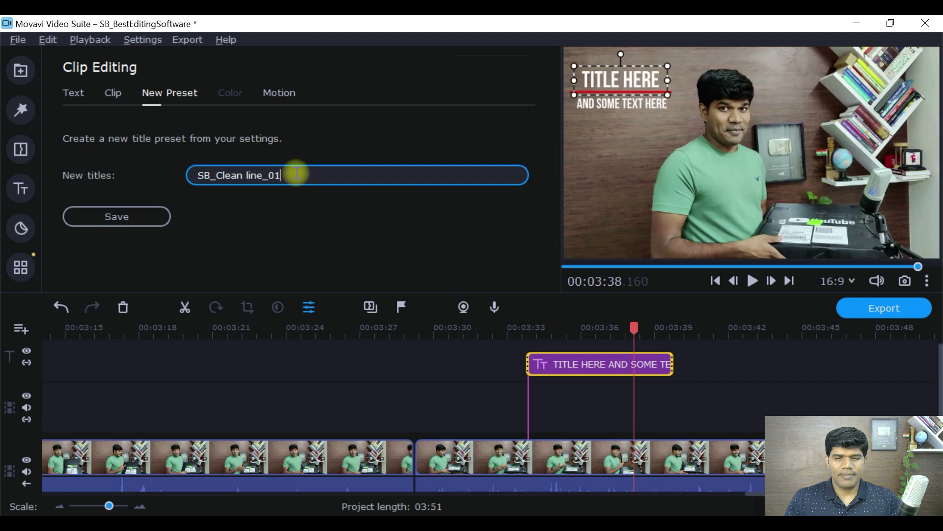
{"action": "type", "text": "2"}
{"action": "left_click", "coordinate": [142, 219]}
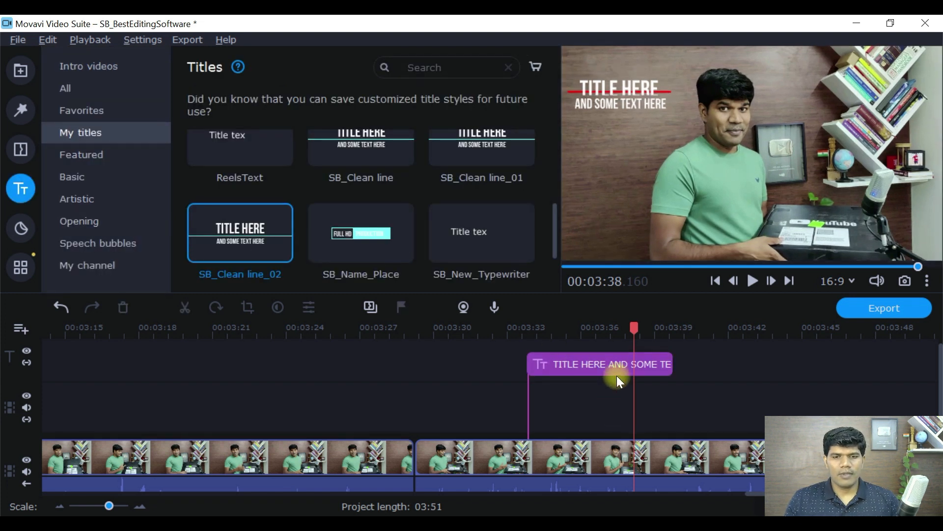
Replace the title on the timeline with the saved SB_Clean line_02 preset at about 00:03:34 and play it
{"action": "left_click", "coordinate": [612, 367]}
{"action": "key", "text": "Delete"}
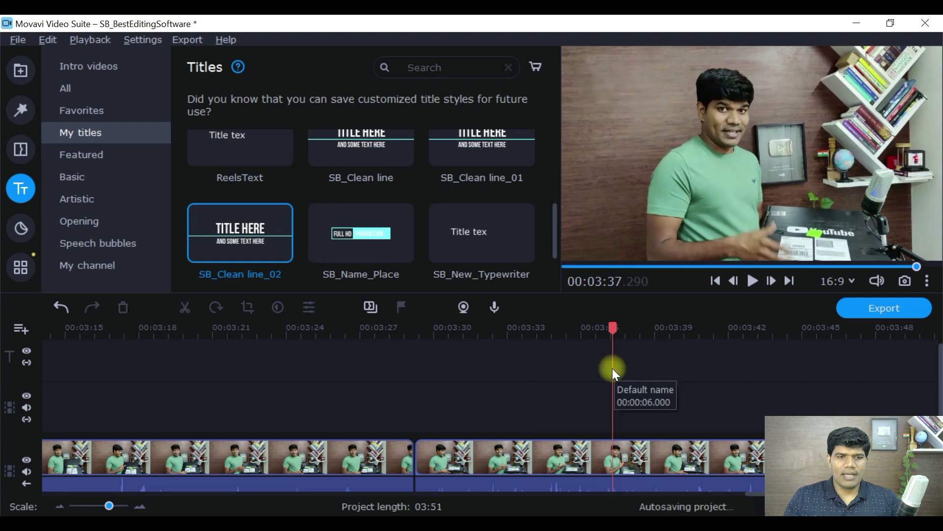
{"action": "left_click_drag", "start_coordinate": [236, 238], "coordinate": [536, 385]}
{"action": "left_click", "coordinate": [756, 285]}
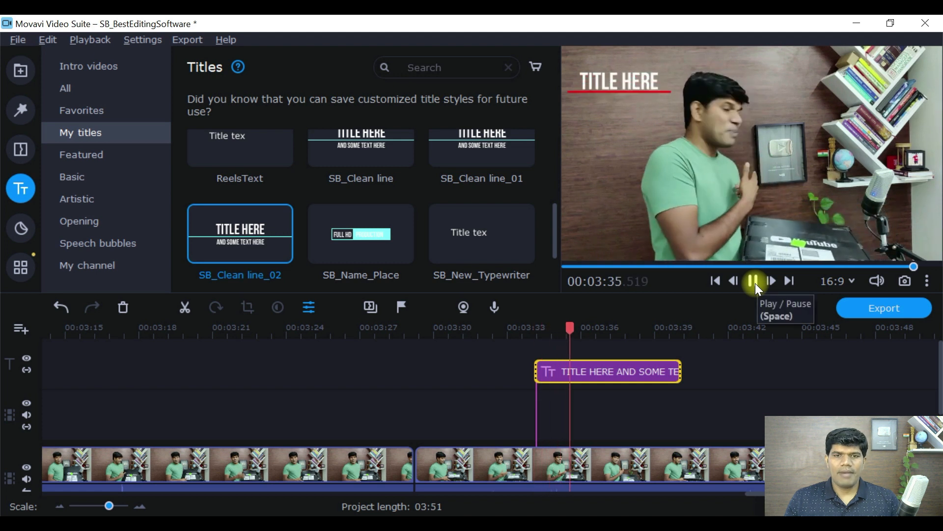
{"action": "left_click", "coordinate": [756, 283]}
{"action": "left_click", "coordinate": [640, 387]}
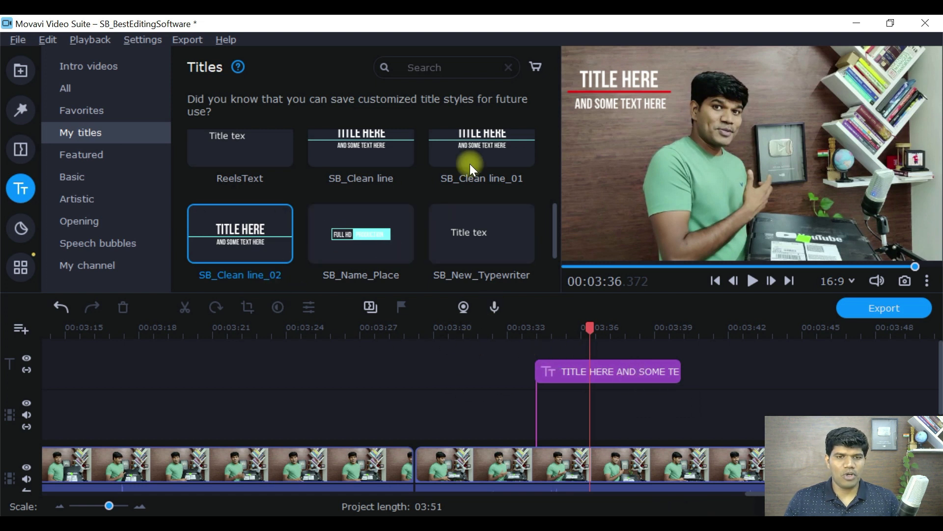
Add the saved SB_Name_Place title to the title track at about 00:03:31 and play it
{"action": "left_click_drag", "start_coordinate": [556, 221], "coordinate": [561, 137]}
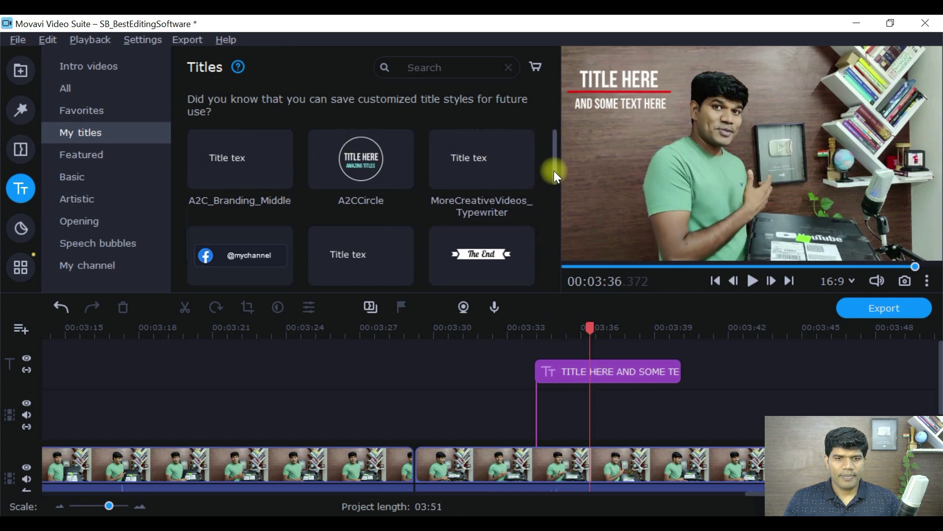
{"action": "left_click_drag", "start_coordinate": [553, 170], "coordinate": [573, 263]}
{"action": "left_click_drag", "start_coordinate": [374, 155], "coordinate": [451, 408]}
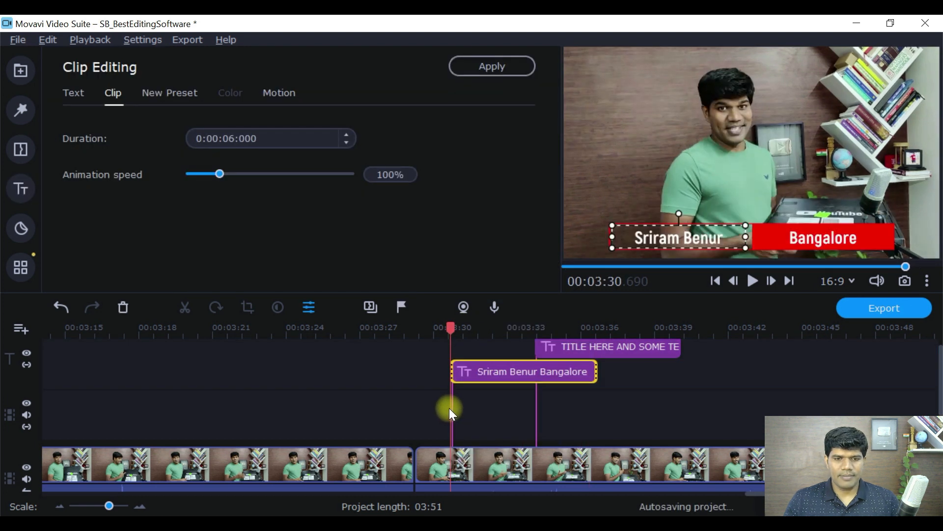
{"action": "left_click", "coordinate": [751, 279]}
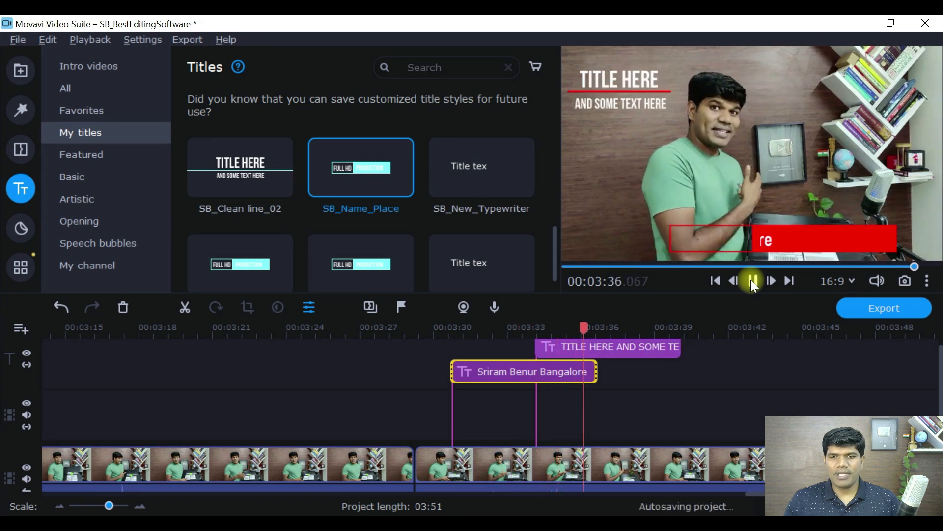
{"action": "left_click", "coordinate": [753, 281]}
Delete the TITLE HERE title and play the name-and-place title from just before its start
{"action": "left_click", "coordinate": [641, 353]}
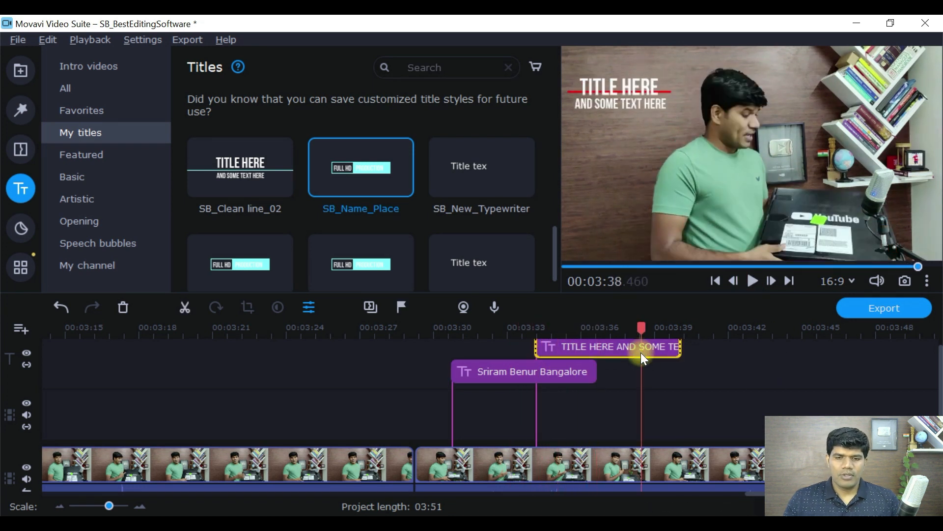
{"action": "key", "text": "Delete"}
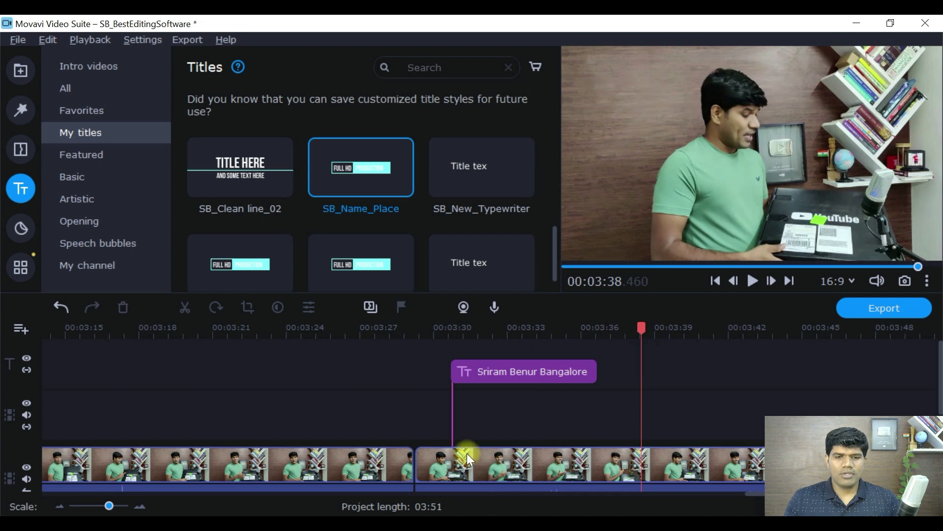
{"action": "left_click", "coordinate": [434, 458]}
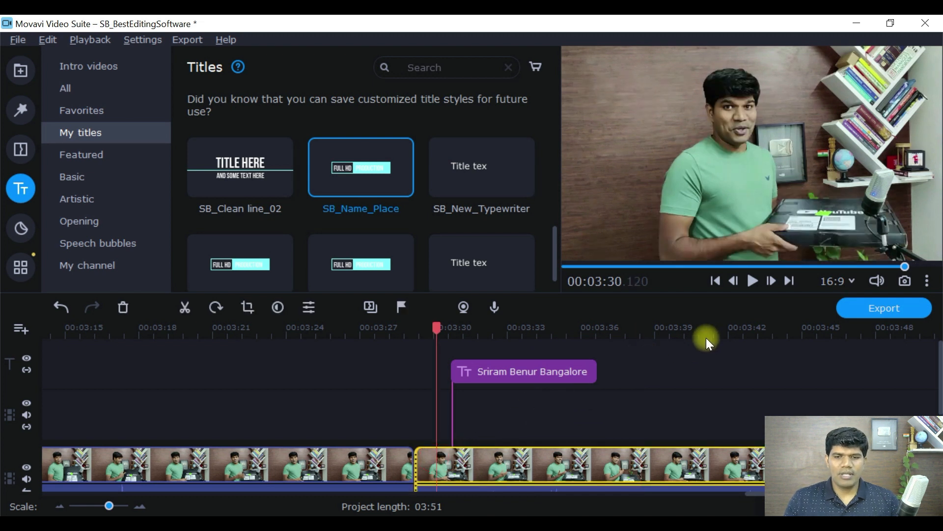
{"action": "left_click", "coordinate": [753, 281]}
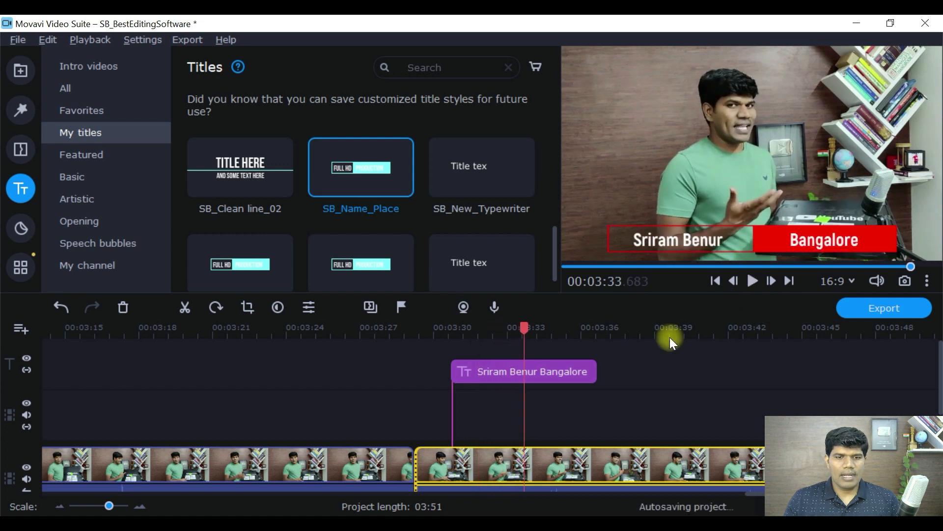
Replace the name-and-place title with the saved Products_Ribbon_BL title at about 00:03:31 and play it
{"action": "scroll", "coordinate": [555, 240], "scroll_direction": "down", "scroll_amount": 2}
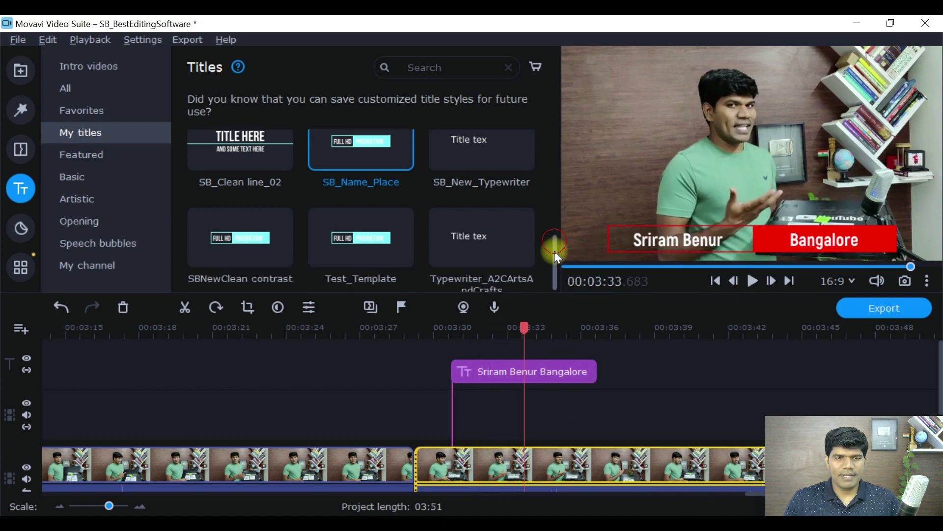
{"action": "scroll", "coordinate": [555, 246], "scroll_direction": "up", "scroll_amount": 3}
{"action": "left_click_drag", "start_coordinate": [556, 234], "coordinate": [556, 169]}
{"action": "left_click", "coordinate": [597, 400]}
{"action": "left_click", "coordinate": [544, 366]}
{"action": "key", "text": "Delete"}
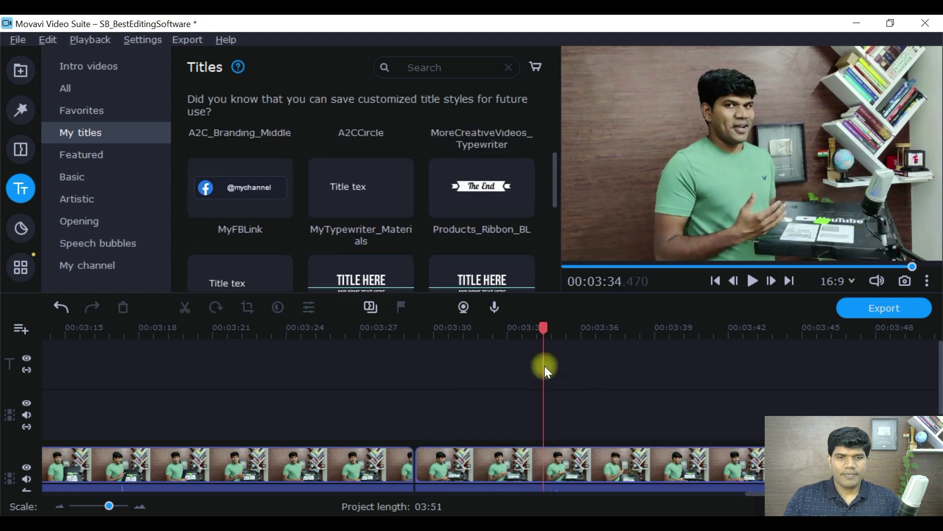
{"action": "left_click_drag", "start_coordinate": [479, 187], "coordinate": [453, 385]}
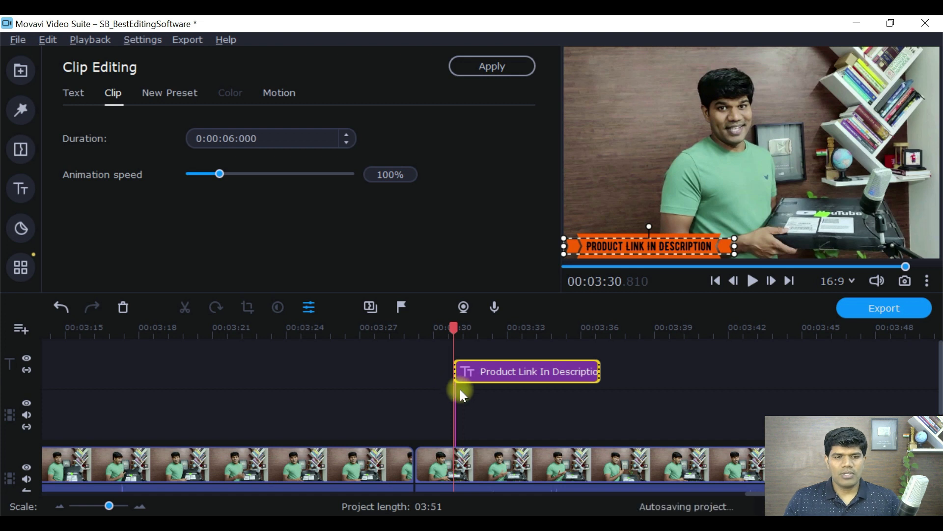
{"action": "left_click", "coordinate": [752, 283]}
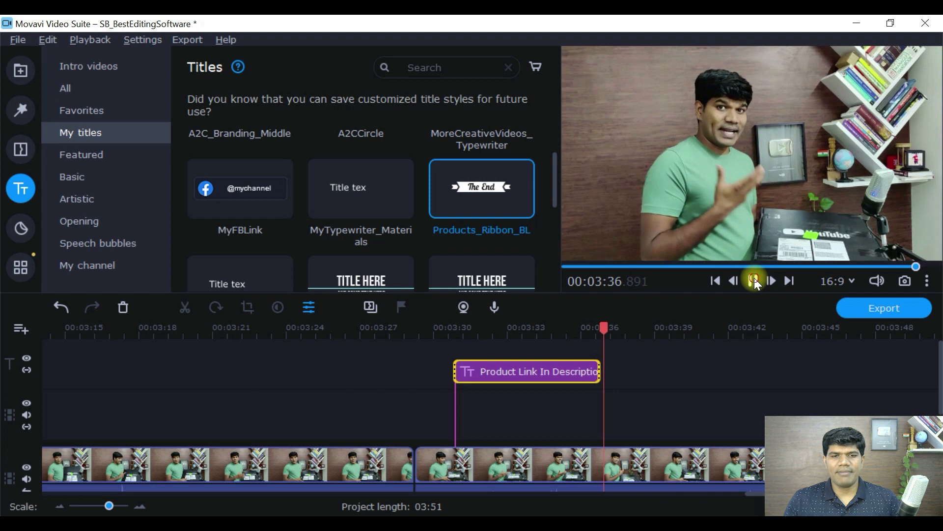
{"action": "left_click", "coordinate": [754, 279]}
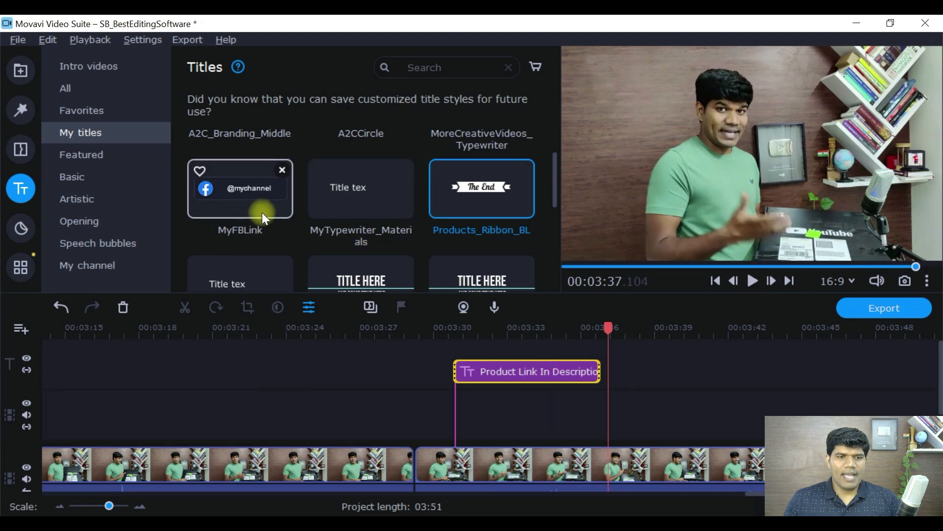
Replace the product link ribbon with the saved MyFBLink title at about 00:03:34 and play it
{"action": "left_click", "coordinate": [592, 387]}
{"action": "left_click", "coordinate": [548, 371]}
{"action": "key", "text": "Delete"}
{"action": "left_click_drag", "start_coordinate": [252, 187], "coordinate": [536, 412]}
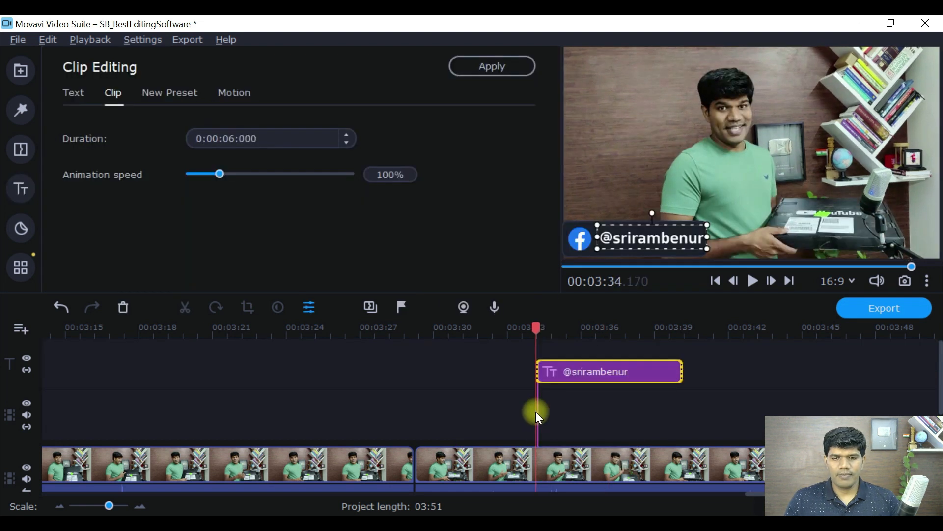
{"action": "left_click", "coordinate": [753, 283]}
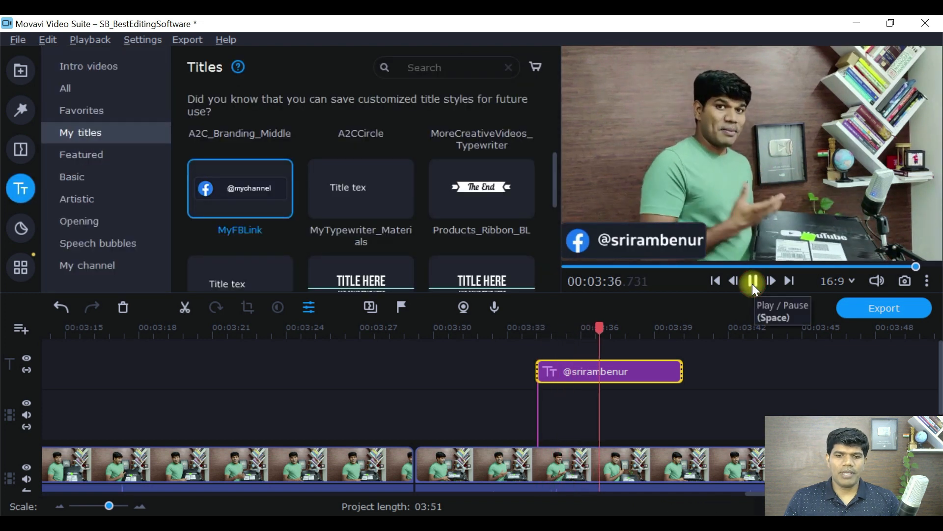
{"action": "left_click", "coordinate": [753, 282]}
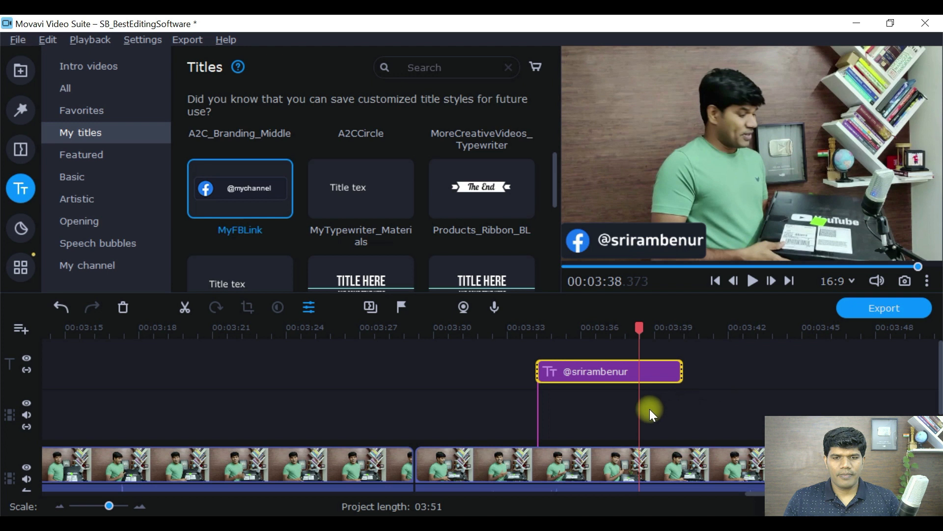
Delete the Facebook link title from the title track
{"action": "left_click_drag", "start_coordinate": [554, 185], "coordinate": [565, 154]}
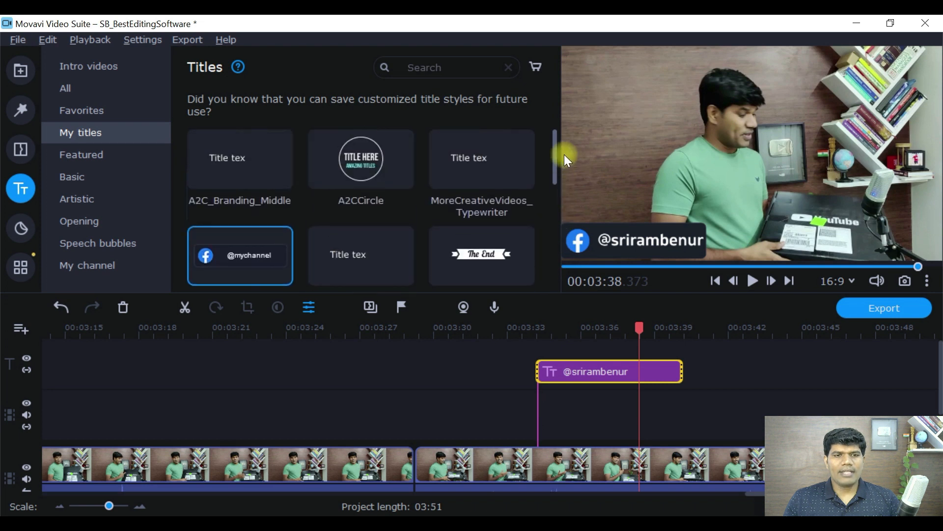
{"action": "left_click", "coordinate": [617, 376]}
{"action": "key", "text": "Delete"}
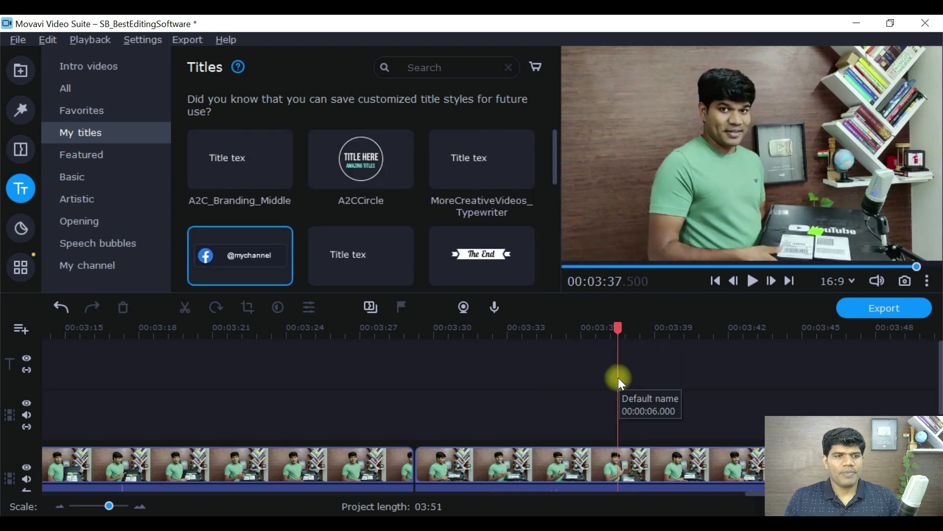
Browse the Featured, Basic, Artistic, Opening and Speech bubbles titles, previewing the 3D placard title
{"action": "left_click", "coordinate": [95, 158]}
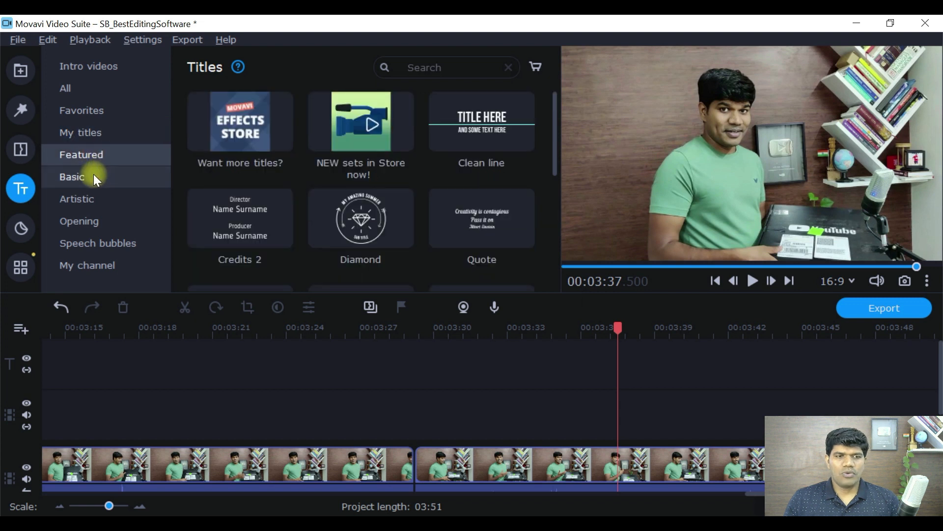
{"action": "left_click", "coordinate": [93, 174]}
{"action": "left_click", "coordinate": [93, 199]}
{"action": "left_click", "coordinate": [100, 222]}
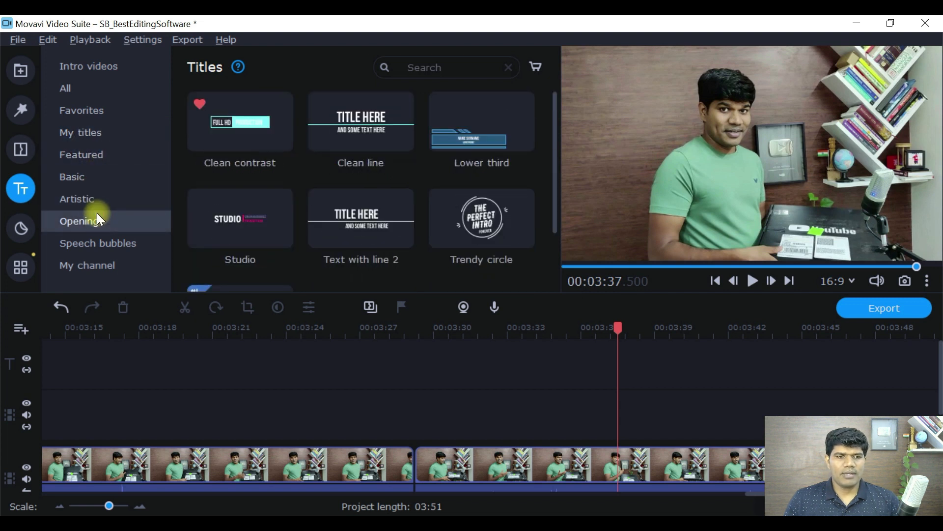
{"action": "left_click", "coordinate": [93, 200]}
{"action": "left_click", "coordinate": [279, 131]}
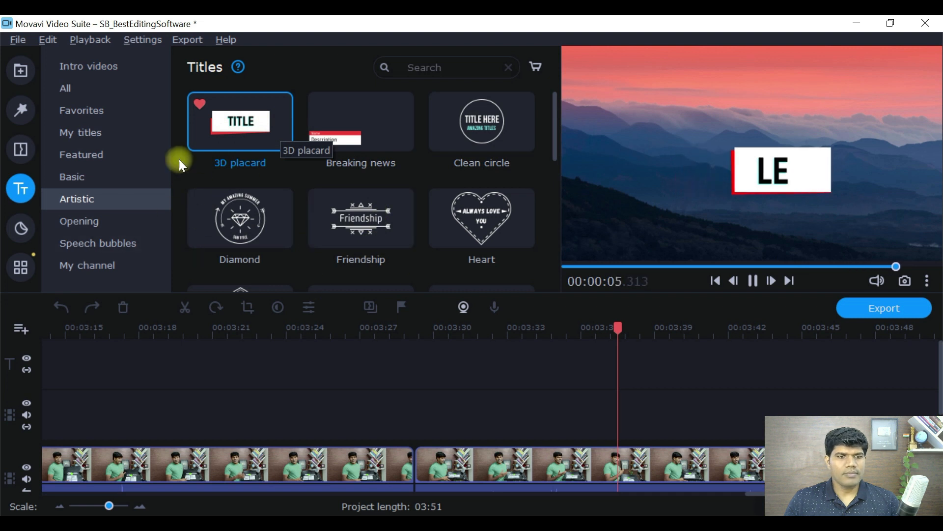
{"action": "left_click", "coordinate": [123, 225]}
{"action": "left_click", "coordinate": [123, 241]}
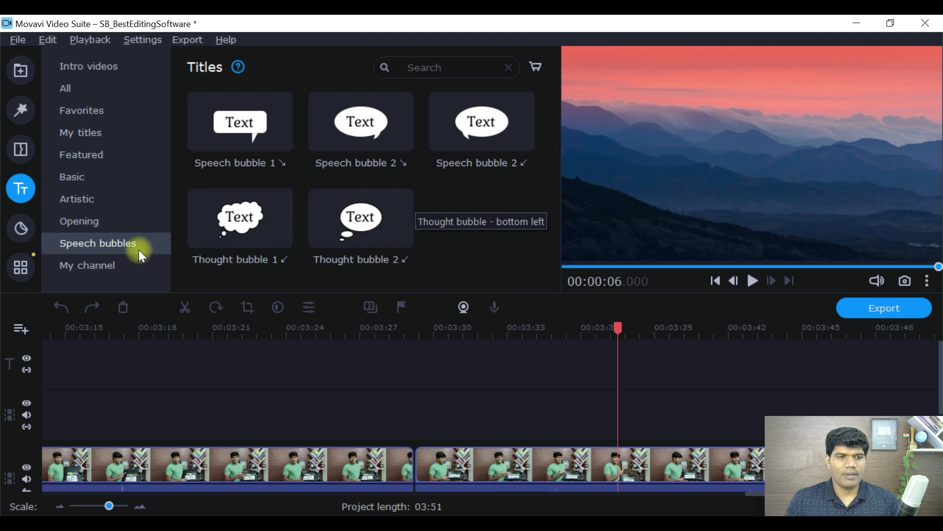
Preview the My channel titles Channel - light 1, My links - dark 2 and My links - dark 1, and show the Intro videos collection
{"action": "left_click", "coordinate": [111, 277]}
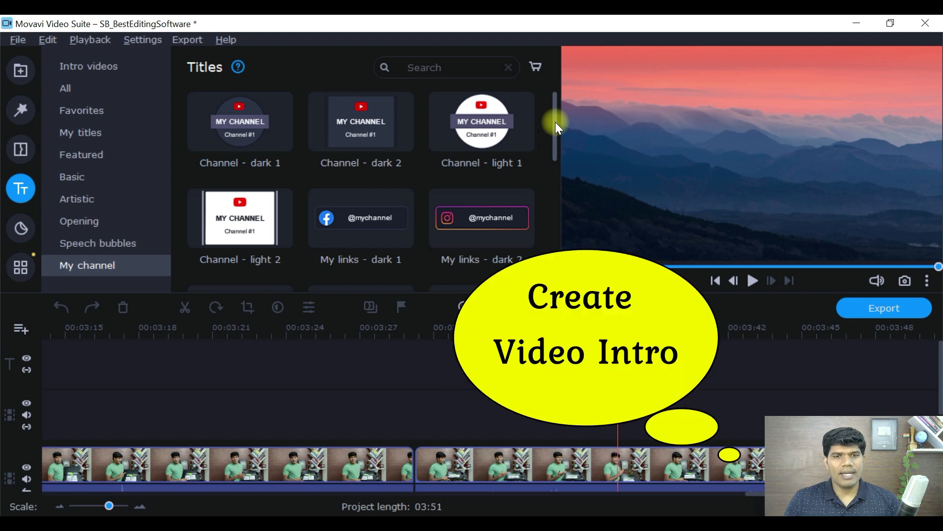
{"action": "left_click", "coordinate": [498, 133]}
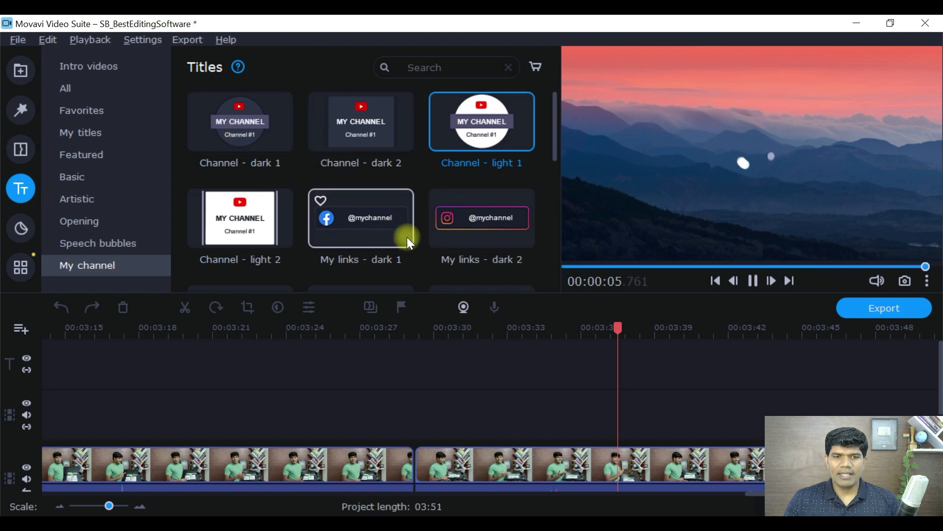
{"action": "scroll", "coordinate": [555, 137], "scroll_direction": "down", "scroll_amount": 1}
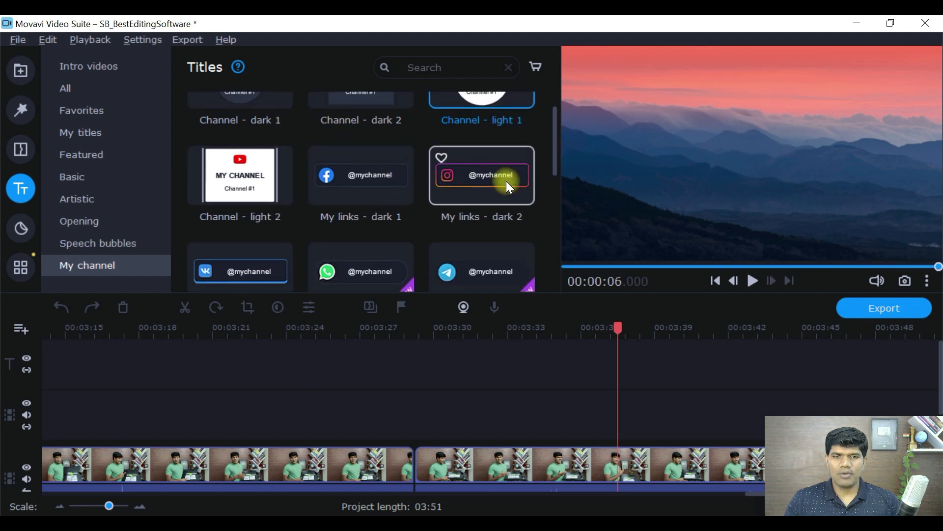
{"action": "left_click", "coordinate": [507, 181]}
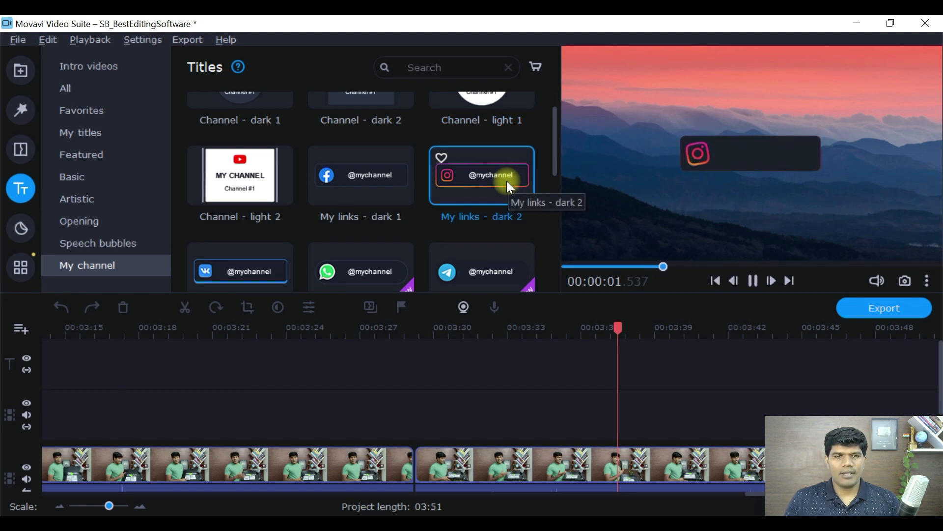
{"action": "left_click", "coordinate": [354, 179]}
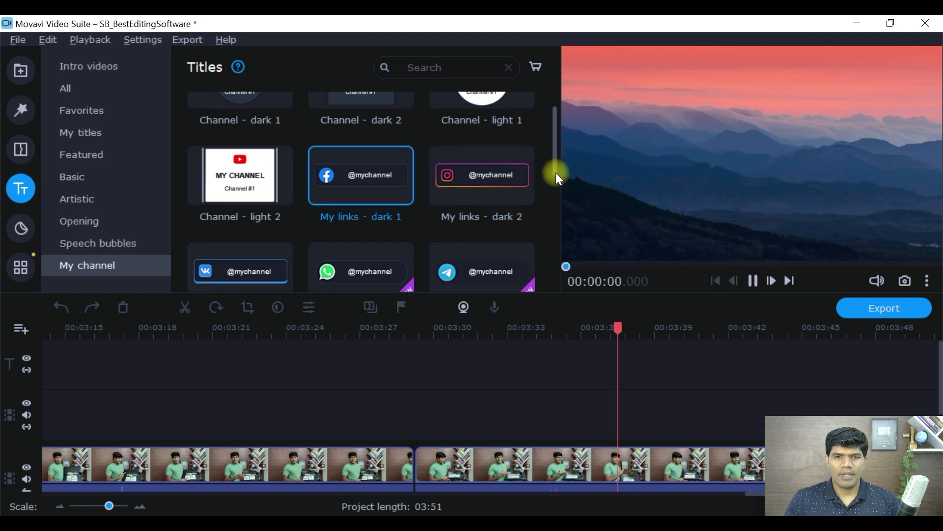
{"action": "left_click_drag", "start_coordinate": [556, 171], "coordinate": [559, 147]}
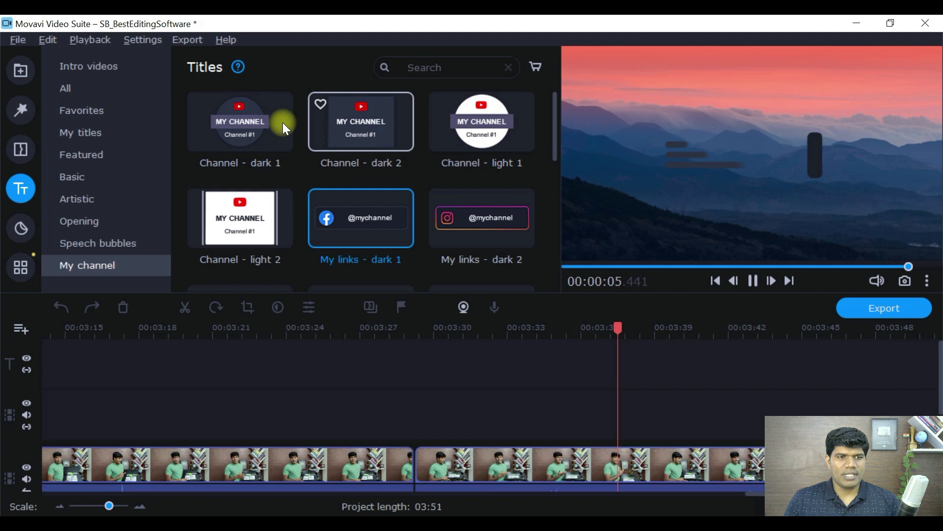
{"action": "left_click", "coordinate": [106, 72]}
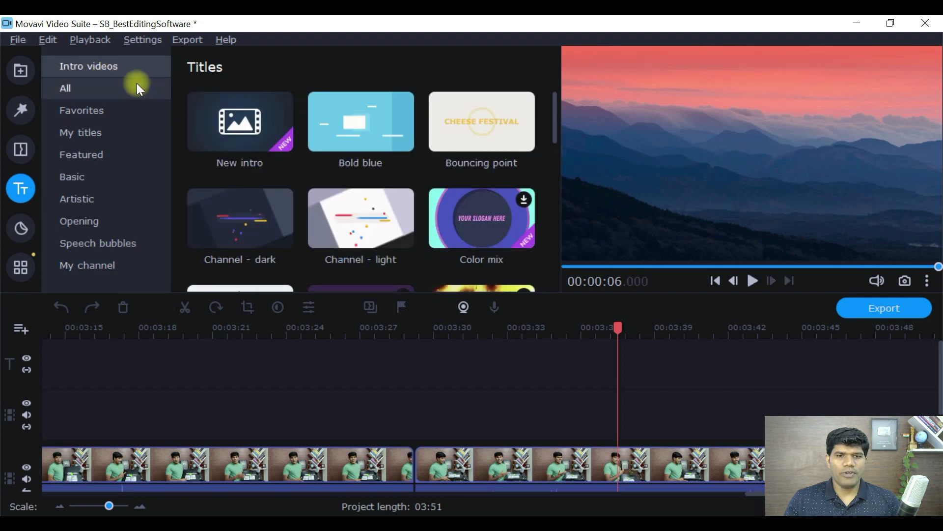
Add the Explosion intro from the Intro videos to the start of the empty video track and open it for editing
{"action": "left_click_drag", "start_coordinate": [556, 125], "coordinate": [559, 173]}
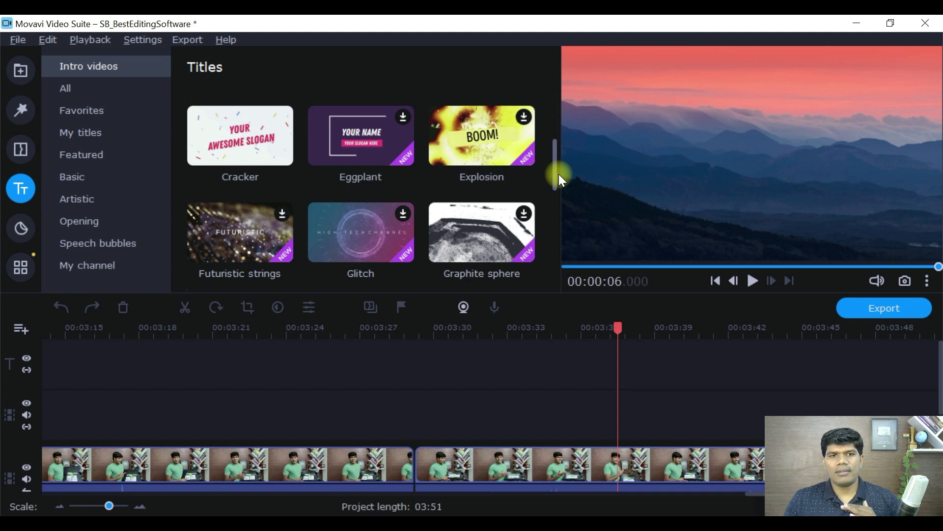
{"action": "left_click_drag", "start_coordinate": [558, 173], "coordinate": [558, 178]}
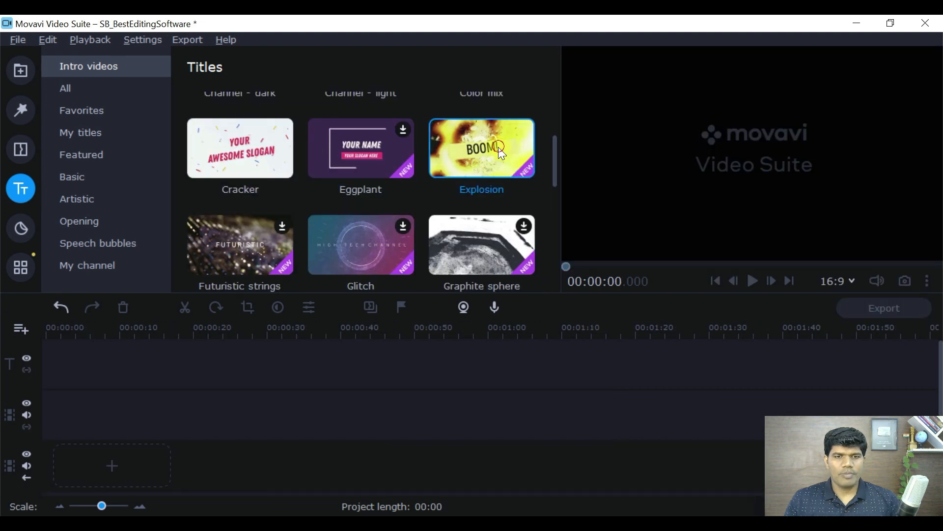
{"action": "left_click_drag", "start_coordinate": [502, 153], "coordinate": [143, 426]}
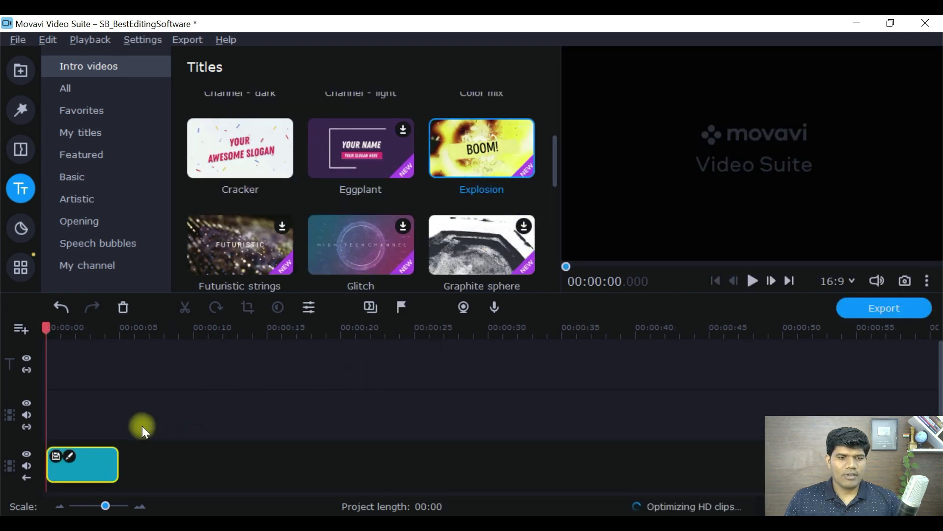
{"action": "left_click", "coordinate": [74, 466]}
{"action": "left_click", "coordinate": [69, 457]}
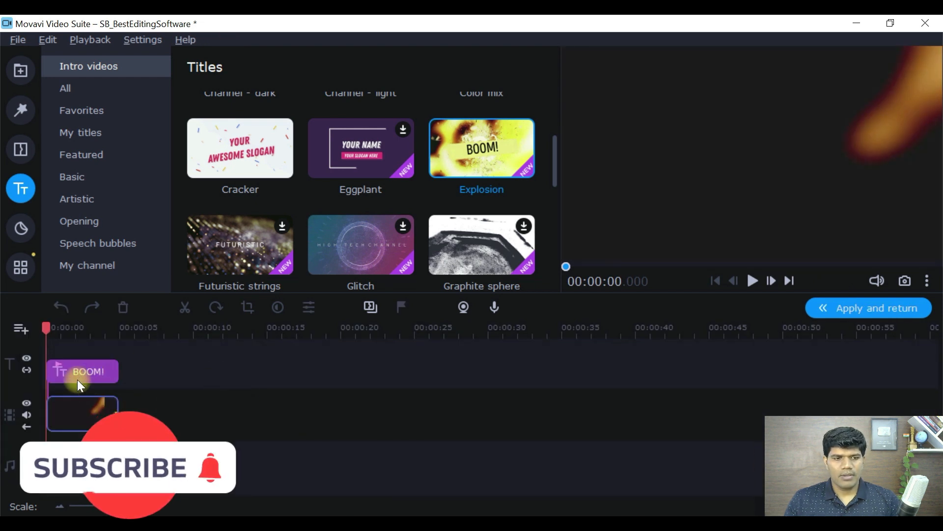
Replace the intro's BOOM! text with "A2C!!" and apply the edit to the project
{"action": "double_click", "coordinate": [87, 371]}
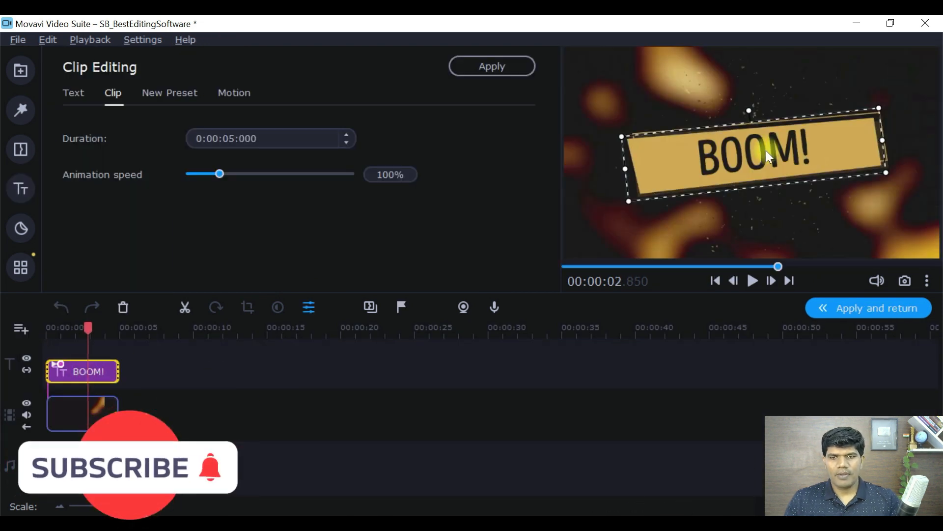
{"action": "double_click", "coordinate": [767, 152]}
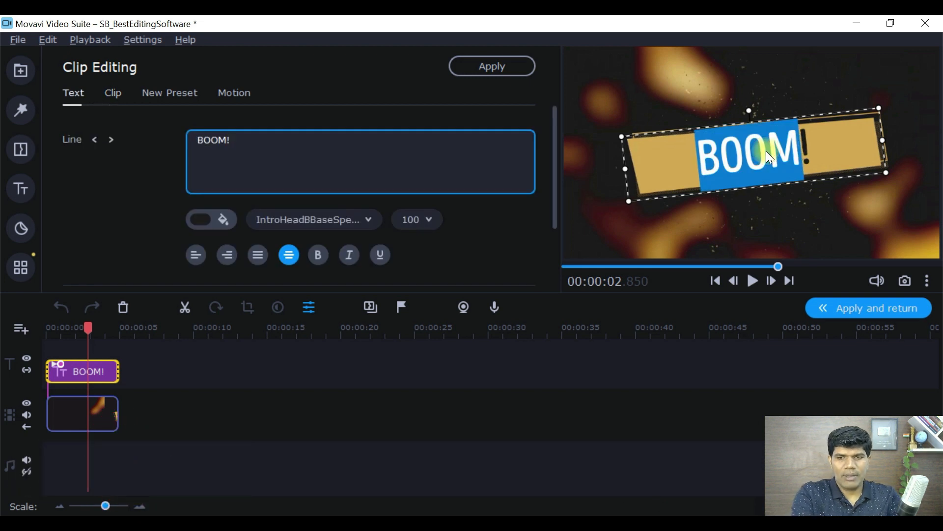
{"action": "type", "text": "A"}
{"action": "key", "text": "BackSpace"}
{"action": "key", "text": "BackSpace"}
{"action": "key", "text": "BackSpace"}
{"action": "key", "text": "BackSpace"}
{"action": "key", "text": "BackSpace"}
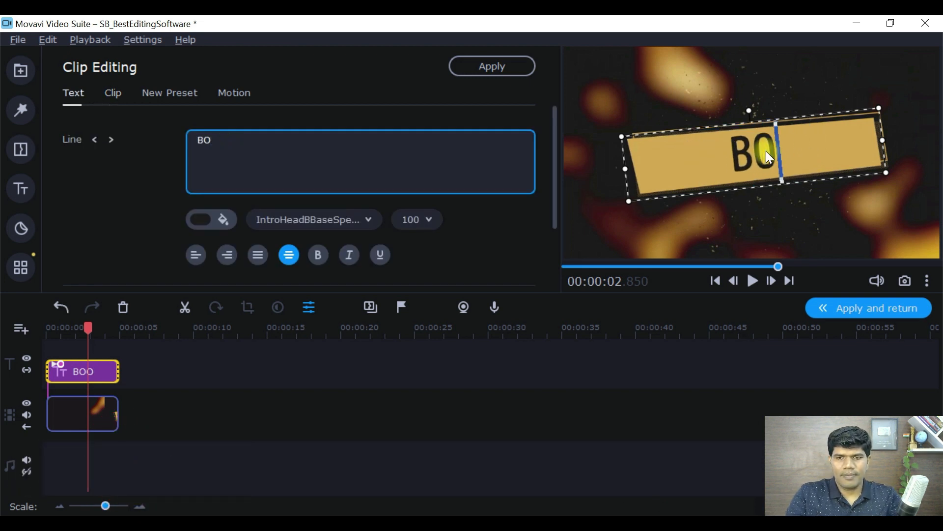
{"action": "key", "text": "BackSpace"}
{"action": "type", "text": "A2C!!"}
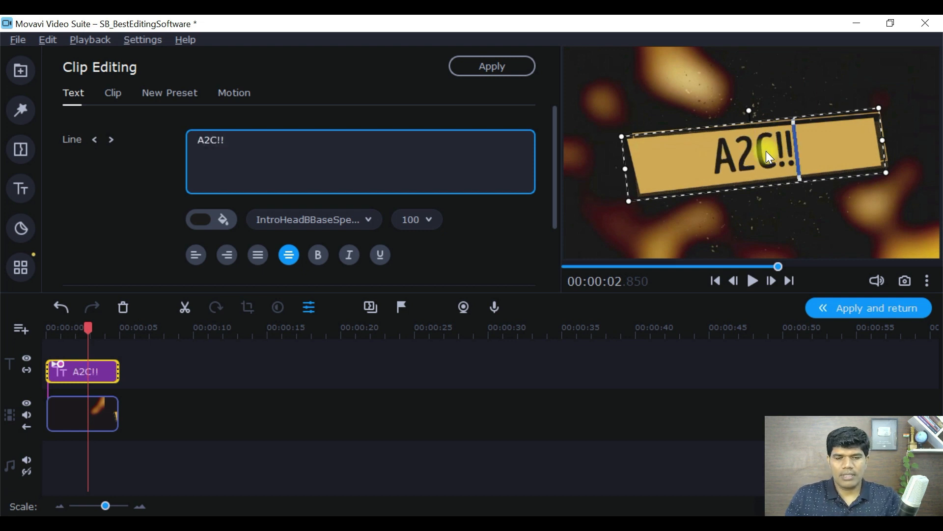
{"action": "left_click", "coordinate": [333, 469]}
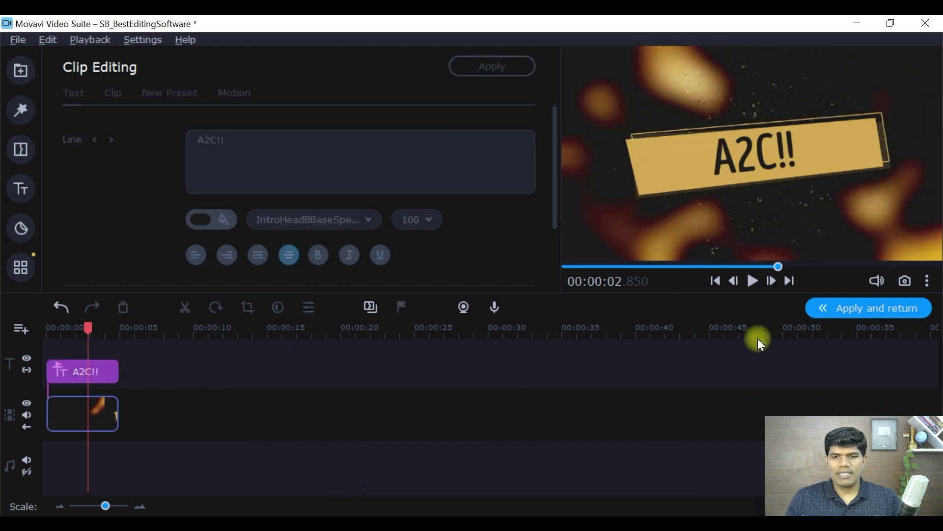
{"action": "left_click", "coordinate": [857, 320]}
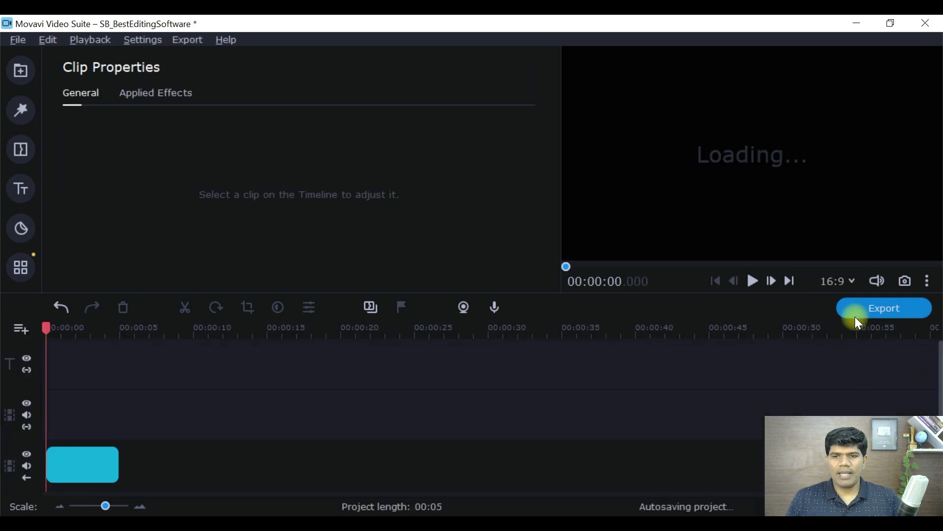
Play the edited intro for about three seconds and delete it from the video track
{"action": "left_click", "coordinate": [754, 281]}
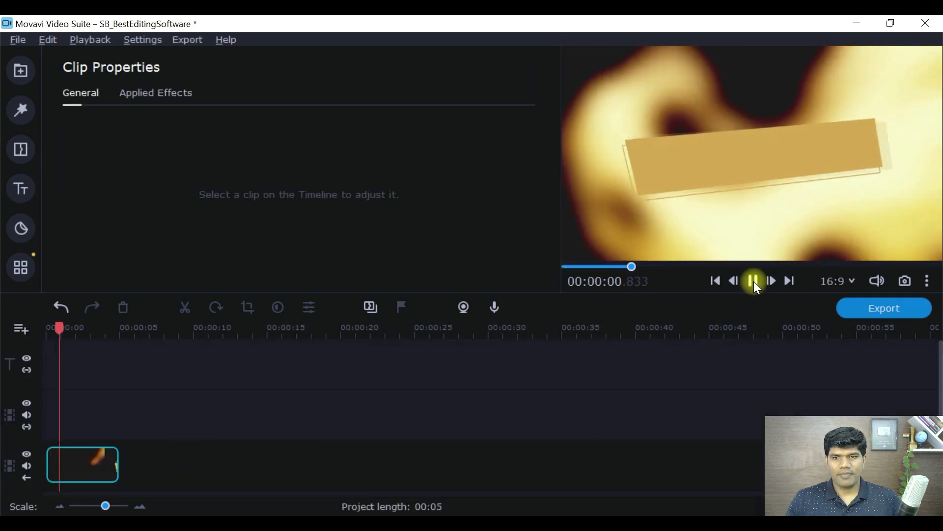
{"action": "left_click", "coordinate": [753, 281]}
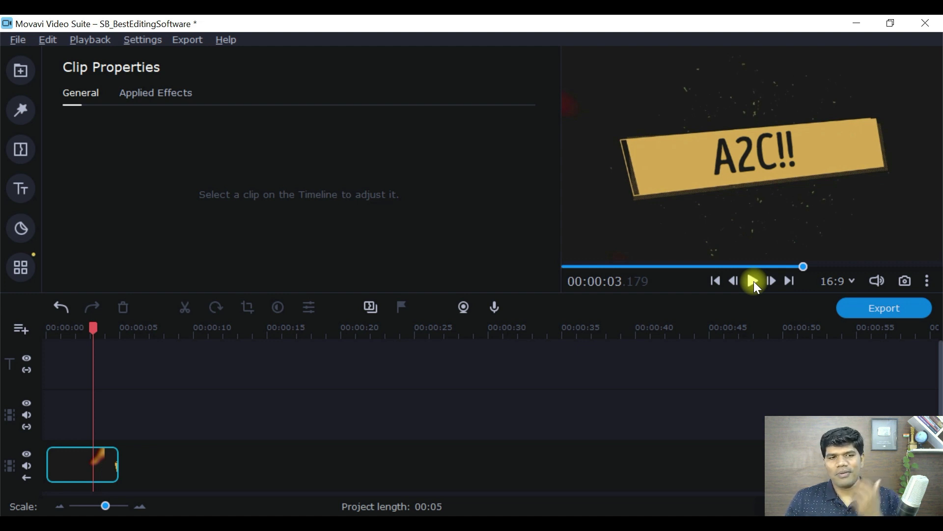
{"action": "left_click", "coordinate": [112, 465]}
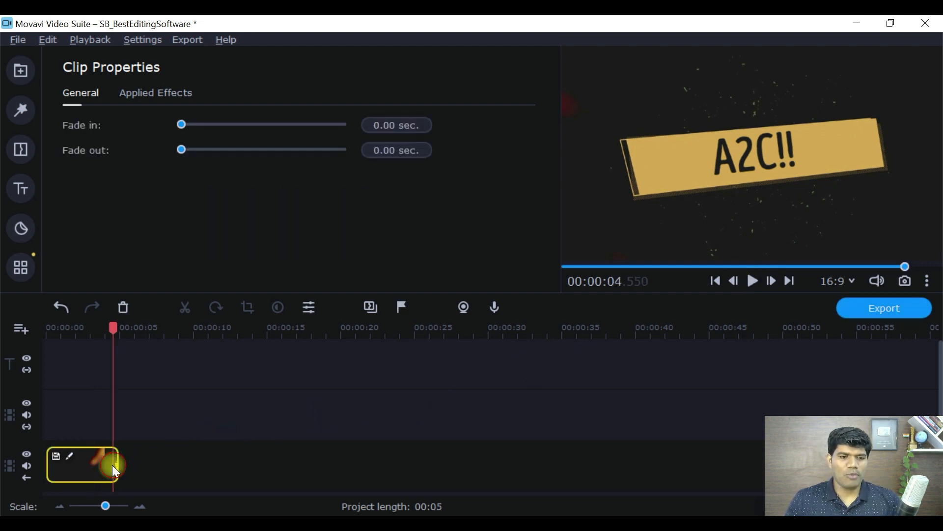
{"action": "key", "text": "Delete"}
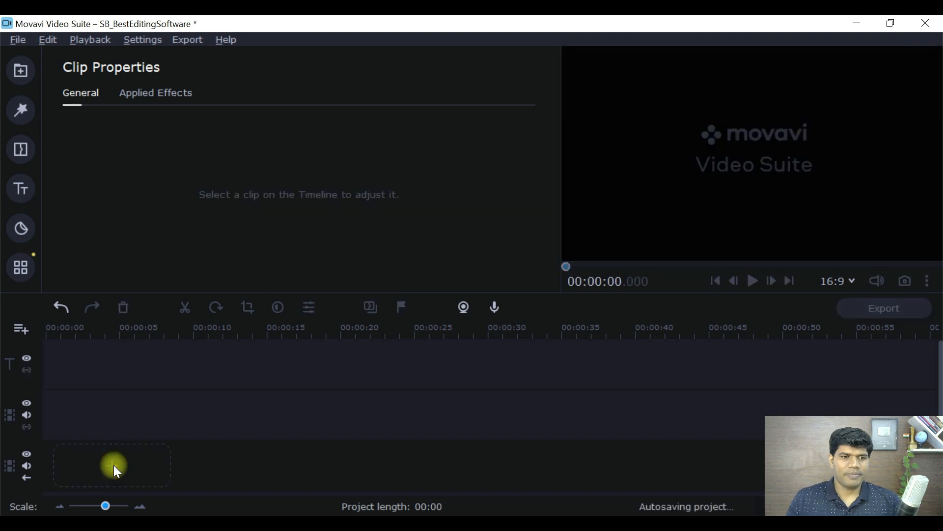
Open the sticker library and look through the Featured and Favorites stickers
{"action": "left_click", "coordinate": [28, 187]}
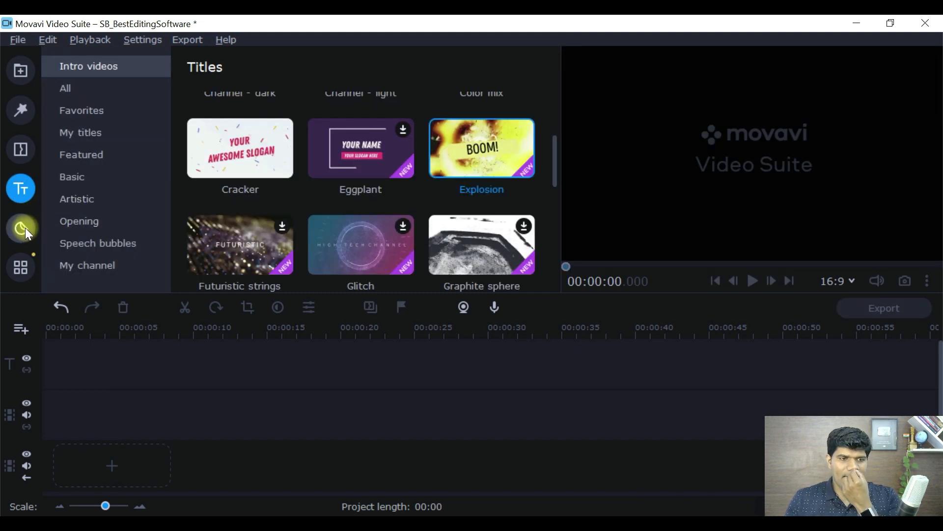
{"action": "left_click", "coordinate": [23, 228]}
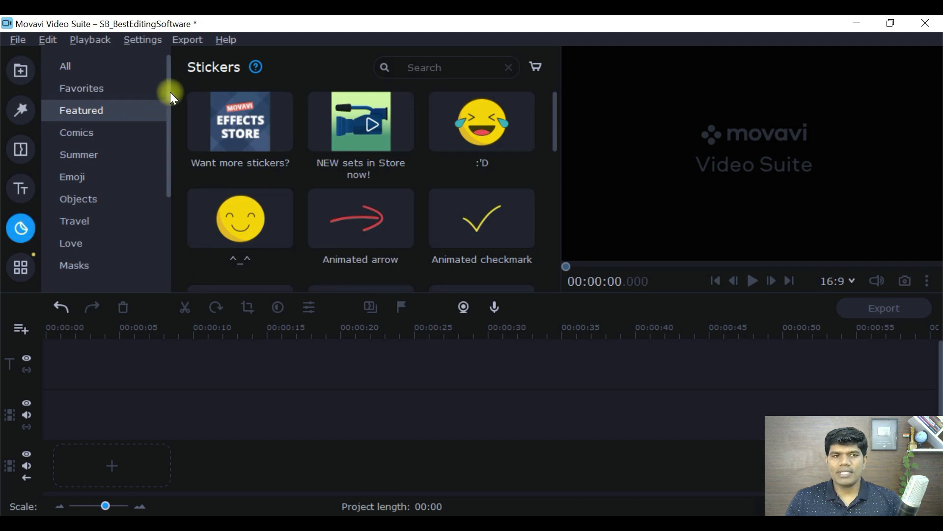
{"action": "left_click", "coordinate": [91, 86]}
{"action": "left_click", "coordinate": [101, 111]}
{"action": "left_click", "coordinate": [100, 88]}
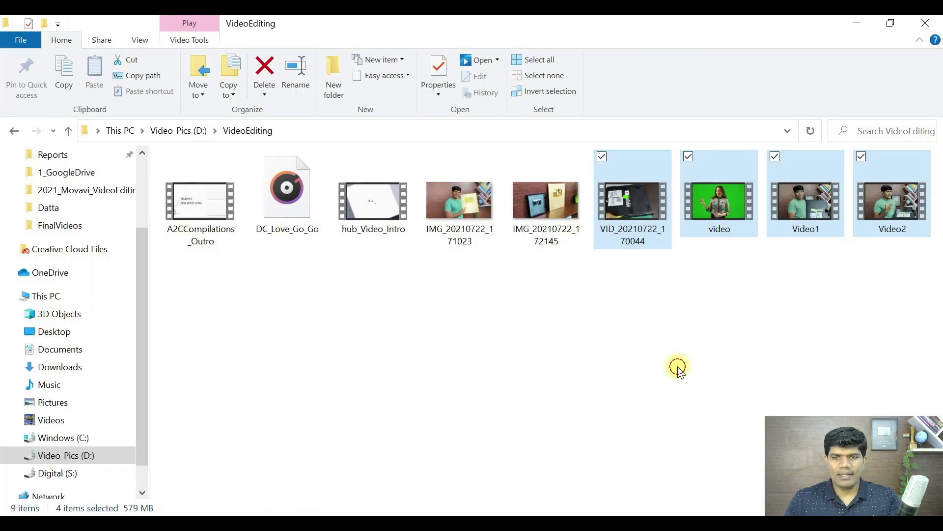
Add Video1 from the VideoEditing folder in File Explorer to the start of the video track
{"action": "left_click", "coordinate": [678, 368]}
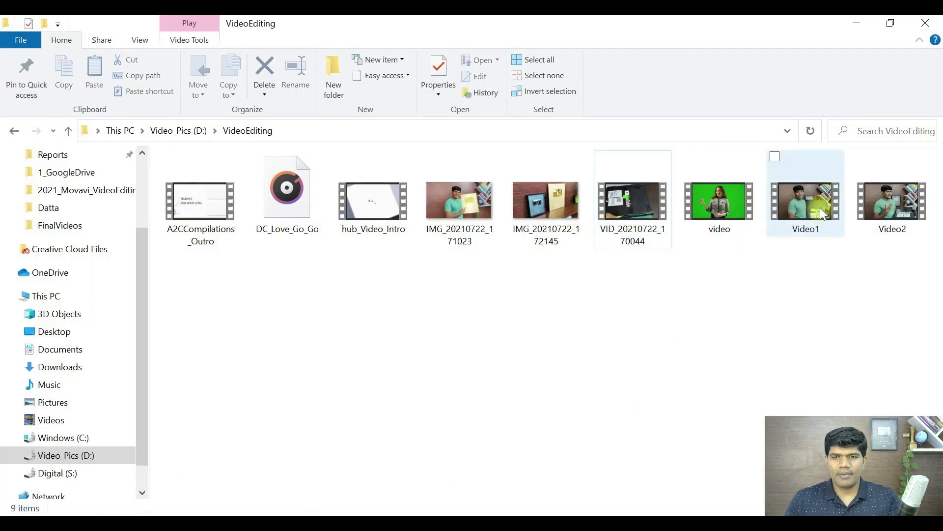
{"action": "left_click_drag", "start_coordinate": [815, 202], "coordinate": [253, 397]}
{"action": "key", "text": "alt+Tab"}
Add the Subscribe sticker at 00:00:05.550 in the lower-left corner of the video frame and play the result
{"action": "left_click", "coordinate": [128, 328]}
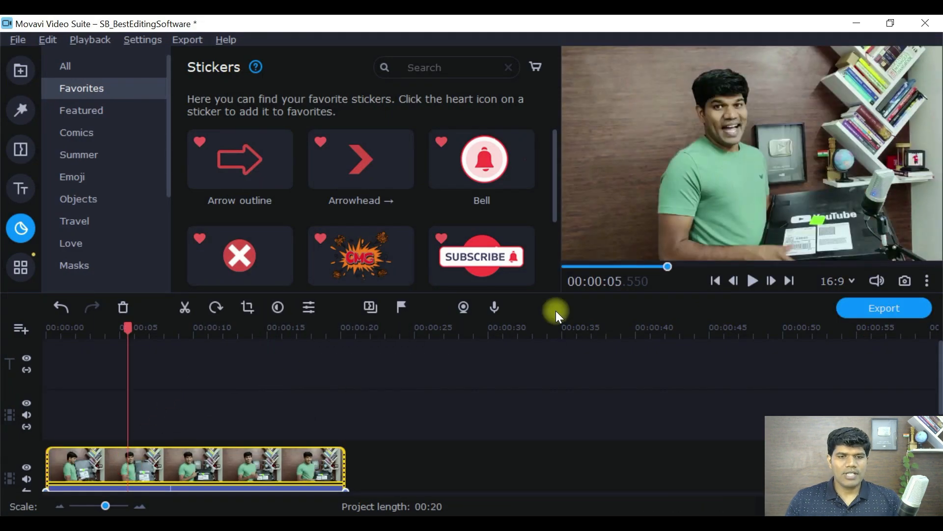
{"action": "left_click_drag", "start_coordinate": [486, 261], "coordinate": [129, 397]}
{"action": "left_click_drag", "start_coordinate": [764, 149], "coordinate": [627, 219]}
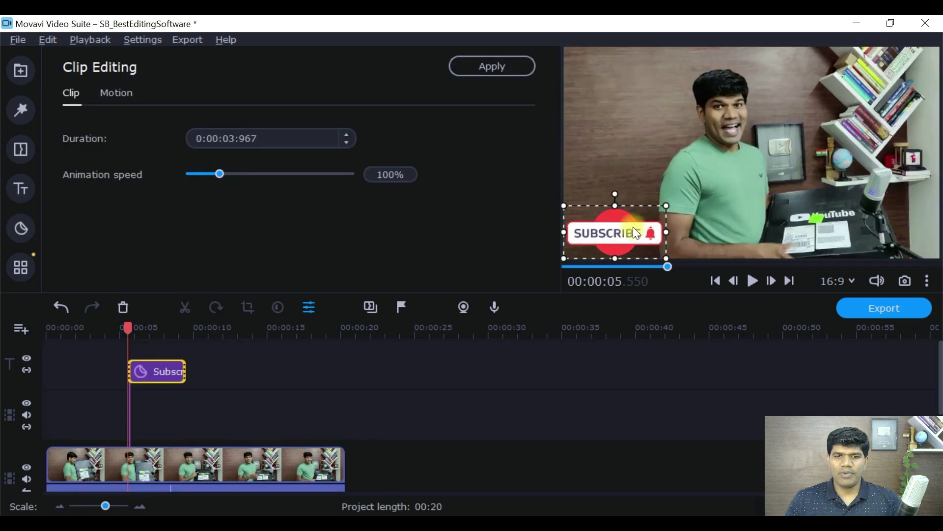
{"action": "left_click", "coordinate": [754, 282]}
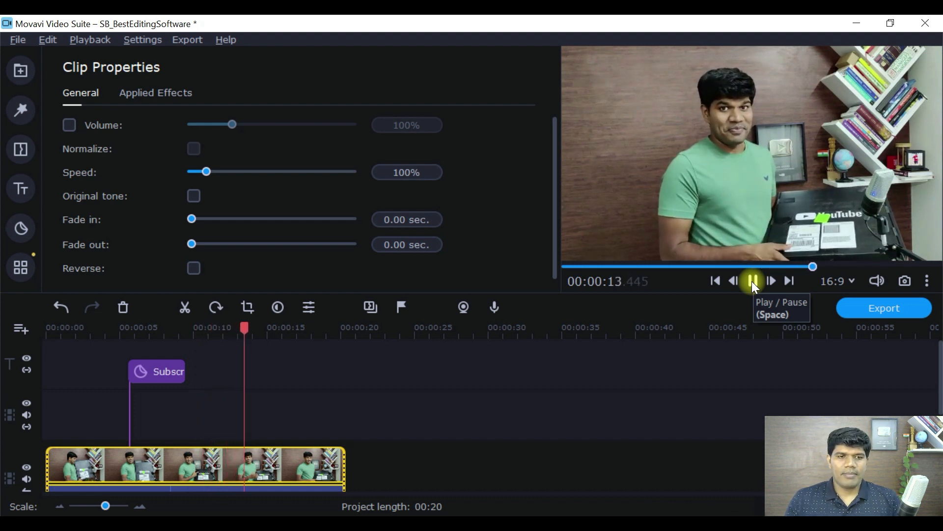
{"action": "left_click", "coordinate": [752, 281]}
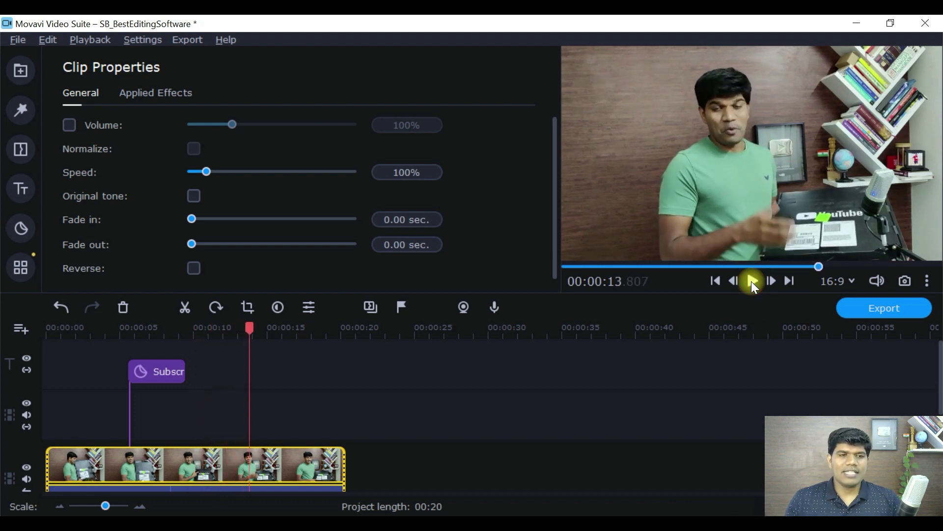
Browse the Favorites, Featured, Comics, Summer, Emoji, Objects, Travel, Love and Masks sticker categories
{"action": "left_click", "coordinate": [23, 234]}
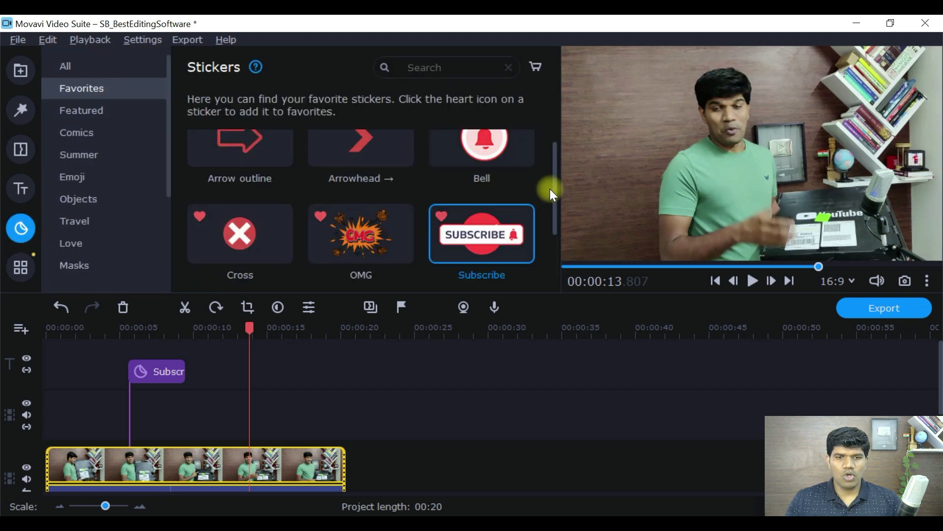
{"action": "left_click_drag", "start_coordinate": [552, 188], "coordinate": [559, 163]}
{"action": "left_click", "coordinate": [88, 116]}
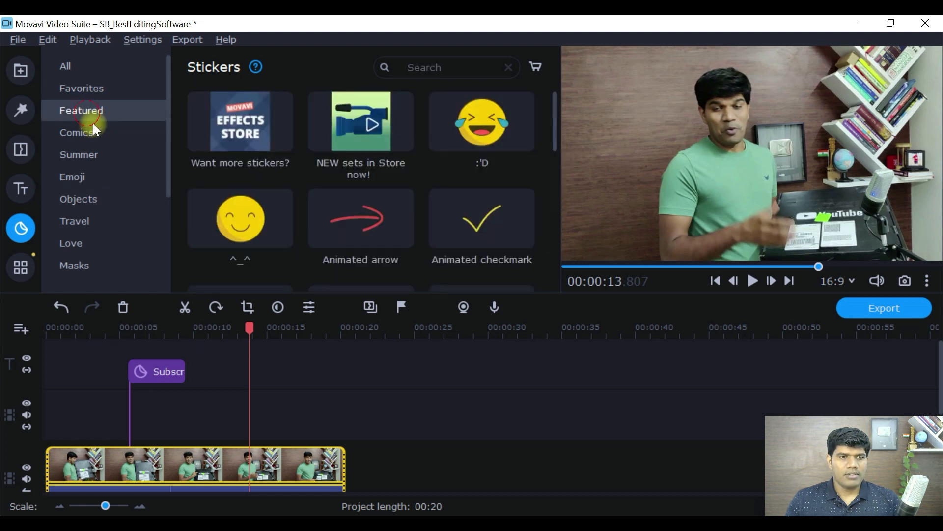
{"action": "left_click", "coordinate": [85, 135]}
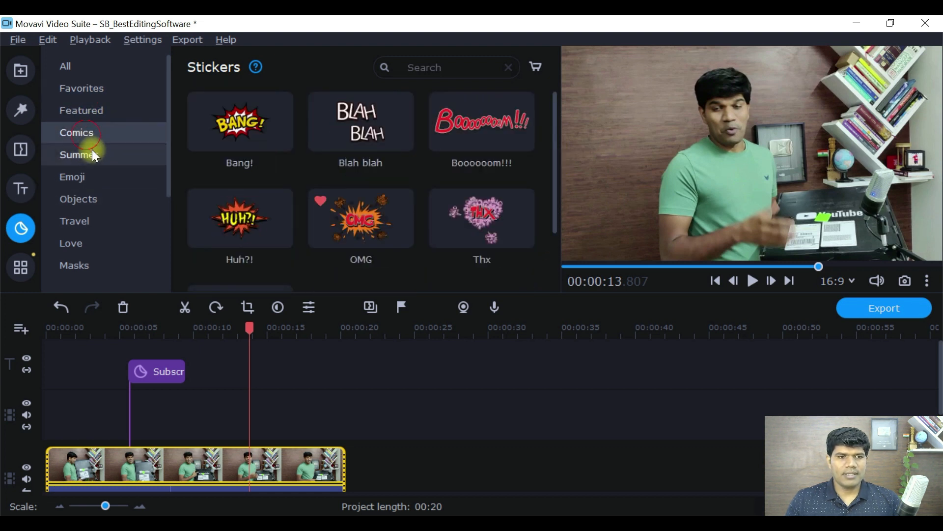
{"action": "left_click", "coordinate": [88, 153]}
{"action": "left_click", "coordinate": [86, 175]}
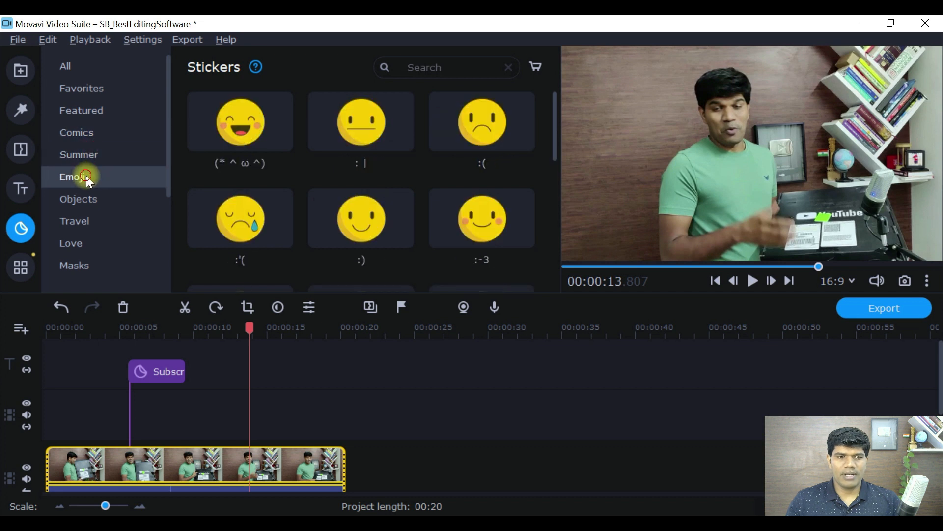
{"action": "left_click", "coordinate": [95, 201]}
{"action": "left_click", "coordinate": [91, 222]}
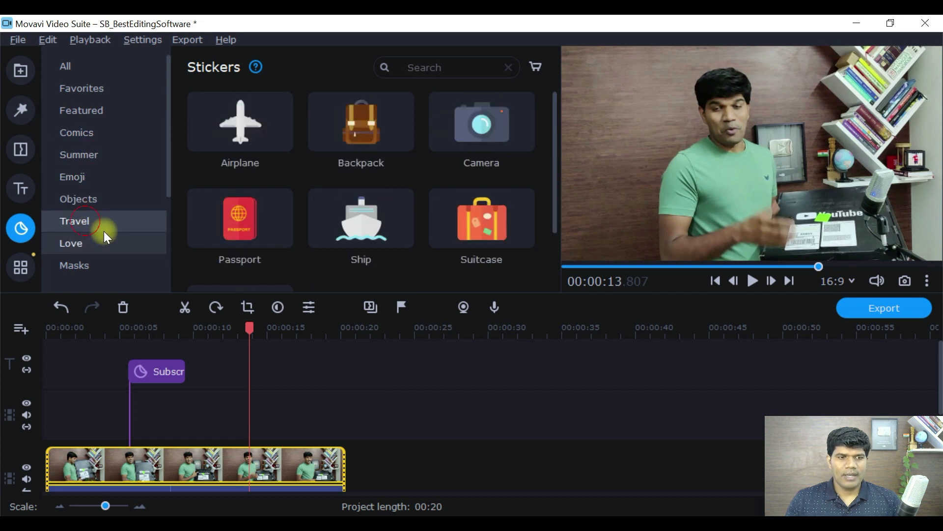
{"action": "left_click_drag", "start_coordinate": [550, 143], "coordinate": [550, 184]}
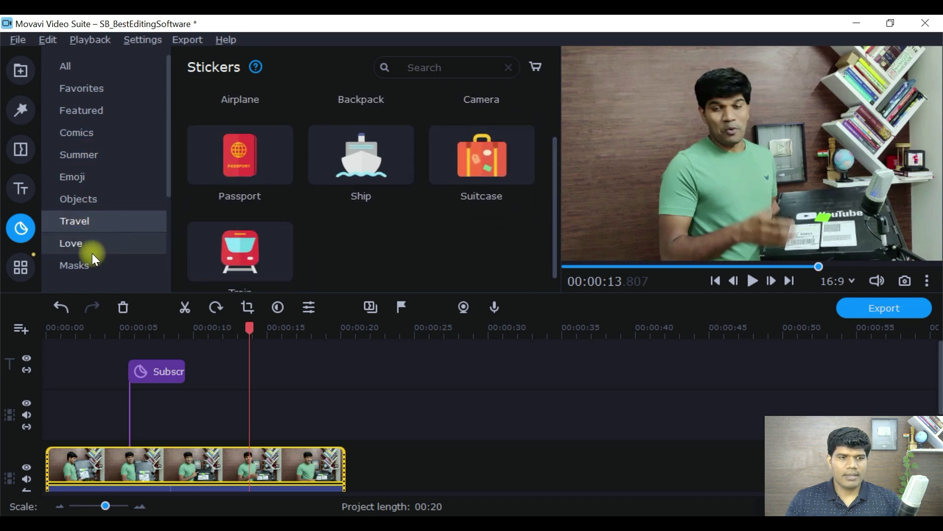
{"action": "left_click", "coordinate": [86, 244]}
{"action": "left_click", "coordinate": [100, 265]}
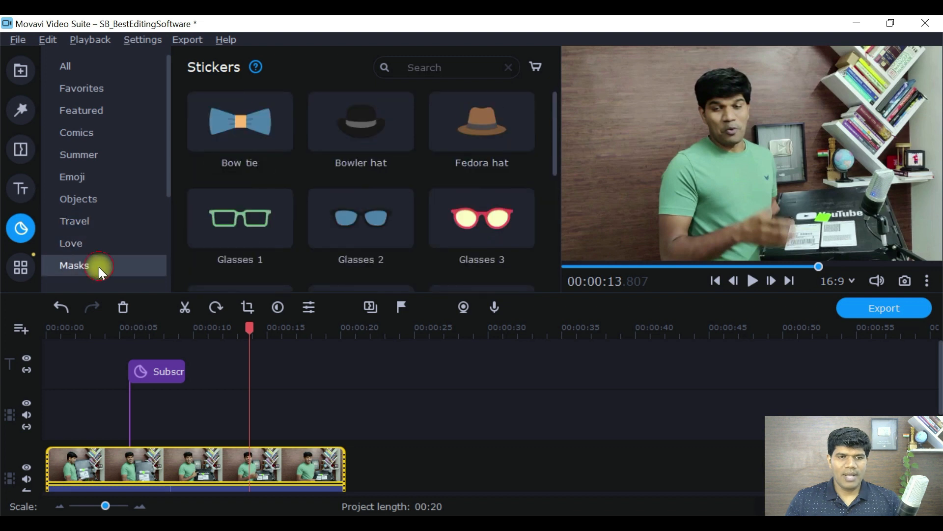
Show the video editing tools for the Video1 clip at 00:00:13 on the timeline
{"action": "left_click", "coordinate": [19, 275]}
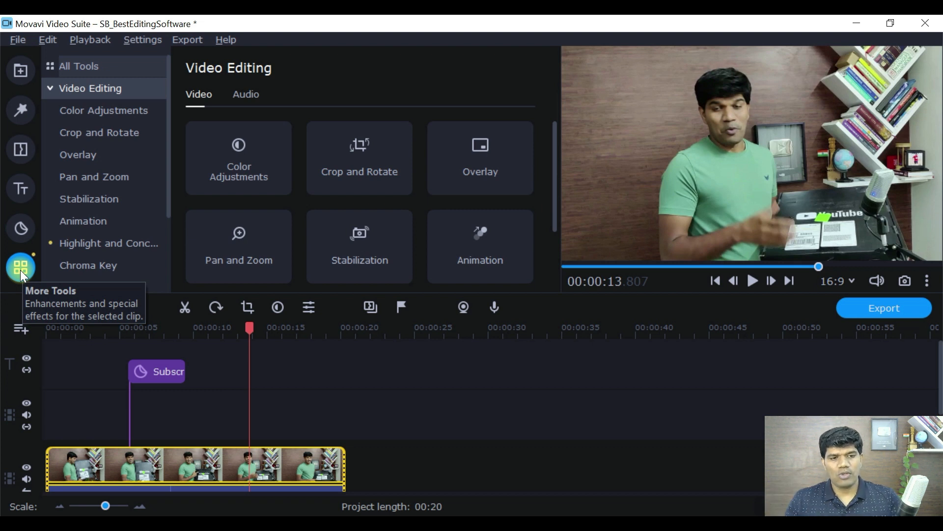
{"action": "left_click", "coordinate": [309, 437]}
{"action": "left_click", "coordinate": [238, 463]}
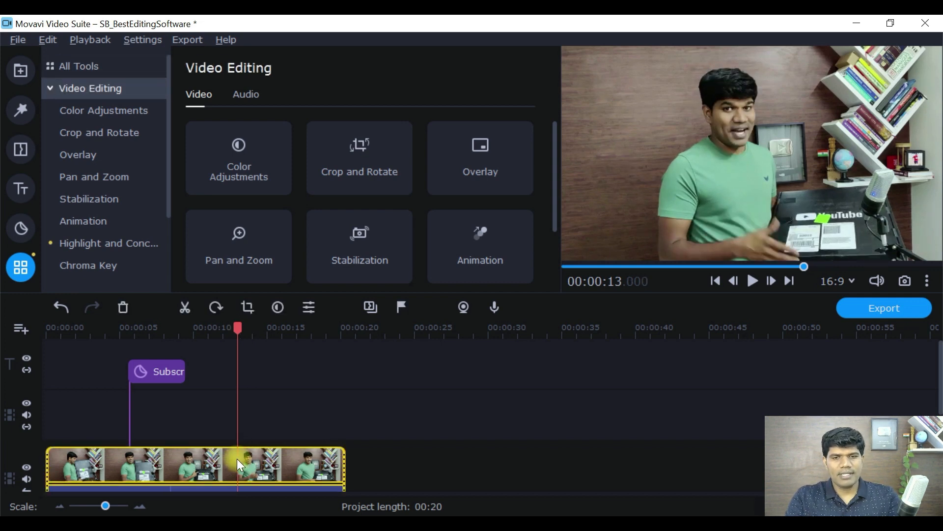
Replace Video1 on the video track with the green-screen clip "video" from the VideoEditing folder and select it at 00:00:13.650
{"action": "key", "text": "alt+Tab"}
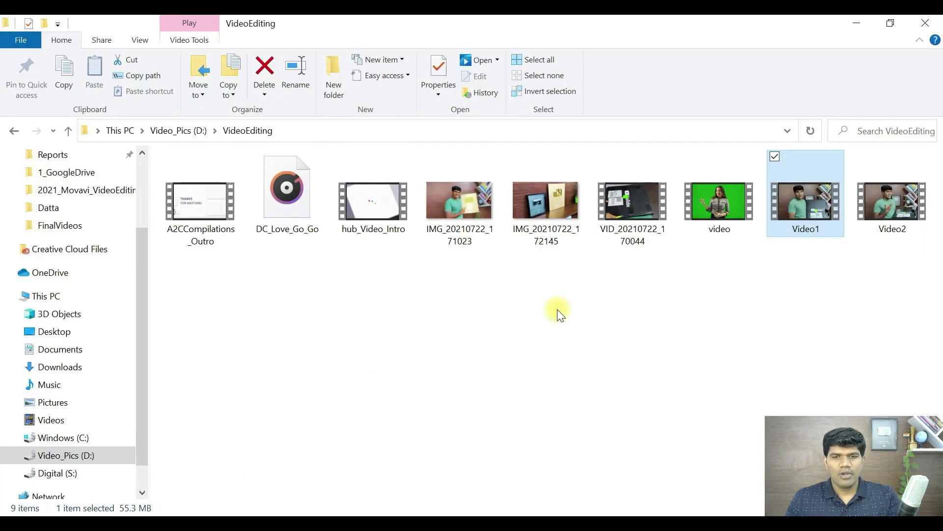
{"action": "left_click", "coordinate": [718, 209]}
{"action": "key", "text": "alt+Tab"}
{"action": "left_click_drag", "start_coordinate": [718, 207], "coordinate": [323, 442]}
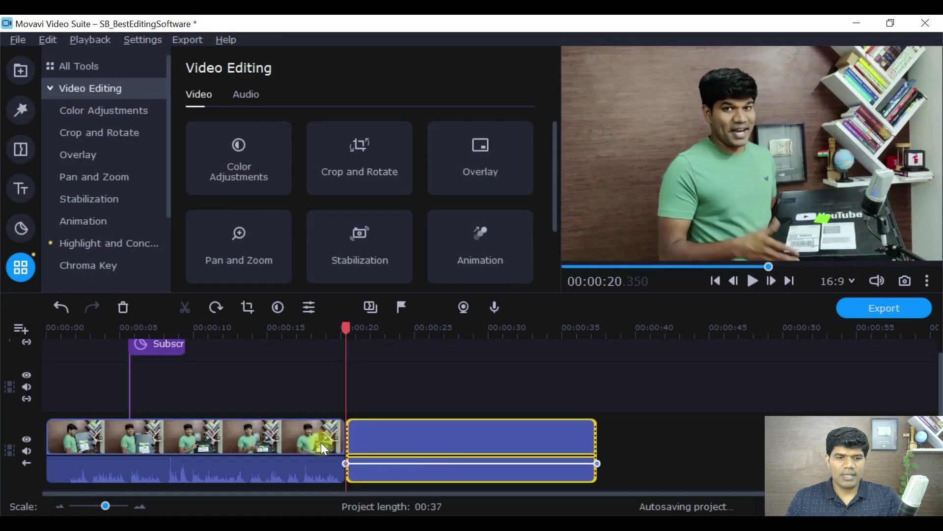
{"action": "key", "text": "Delete"}
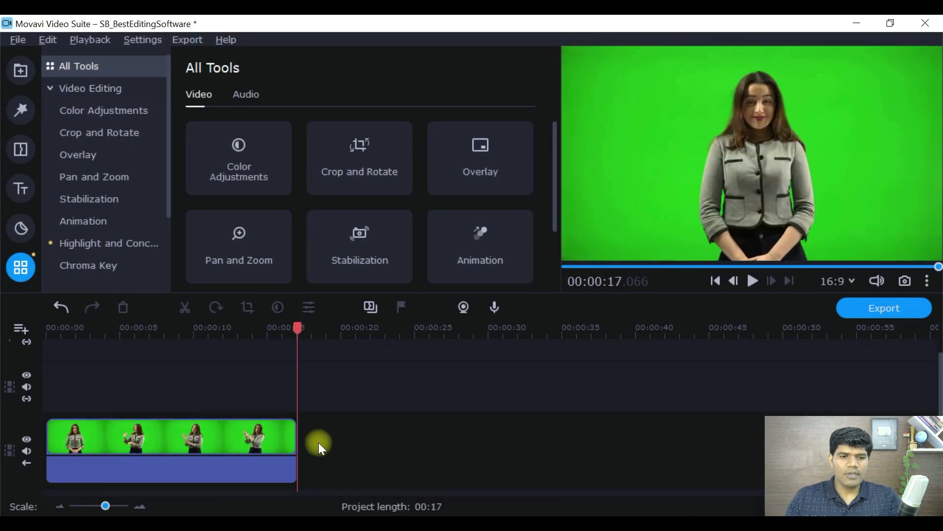
{"action": "left_click", "coordinate": [248, 442]}
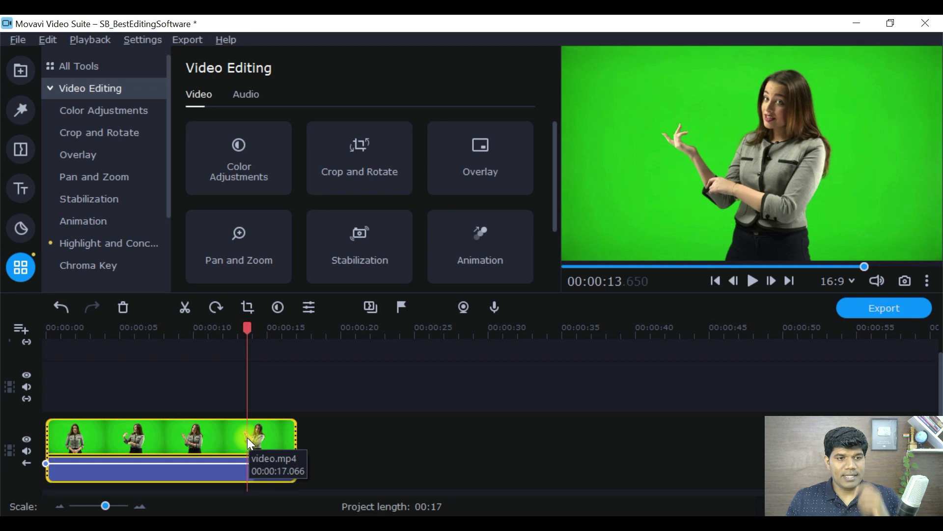
Place the Bokeh background on the overlay track above the green-screen clip, starting at 00:00:00
{"action": "left_click", "coordinate": [95, 270]}
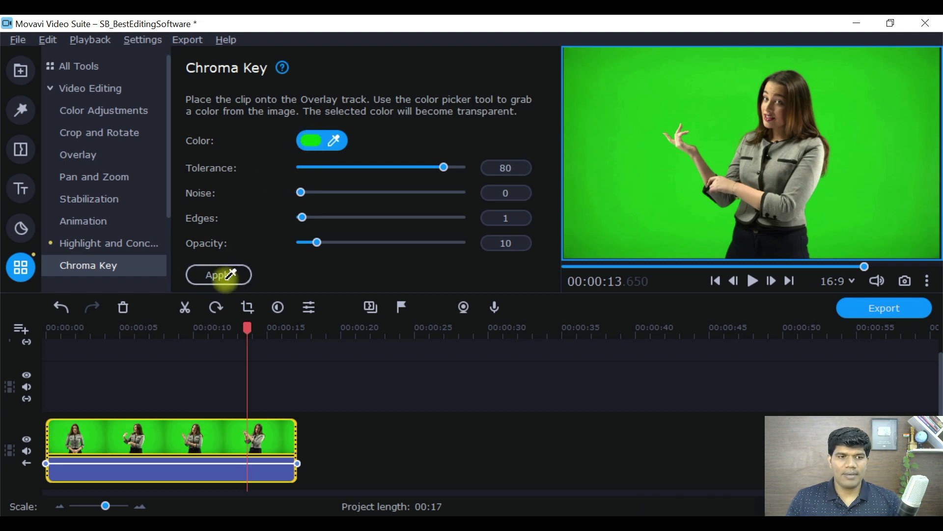
{"action": "left_click", "coordinate": [20, 70]}
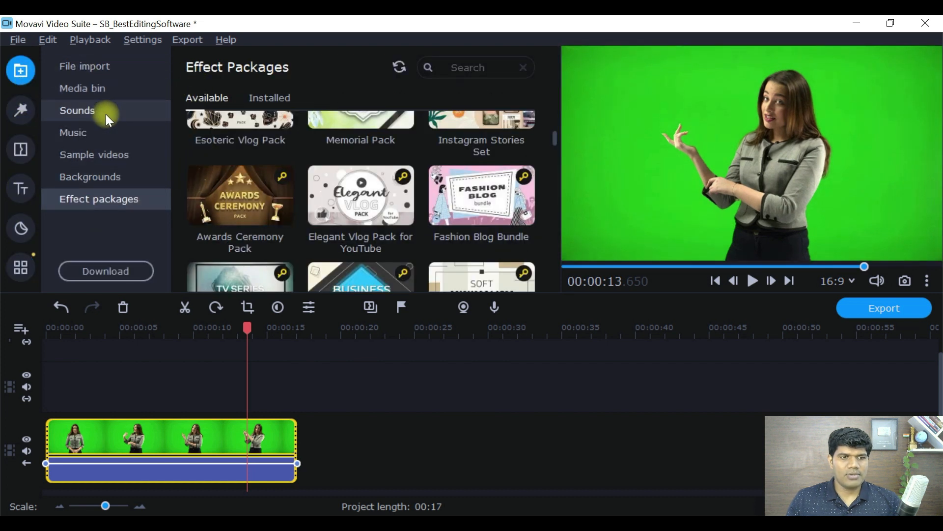
{"action": "left_click", "coordinate": [111, 175]}
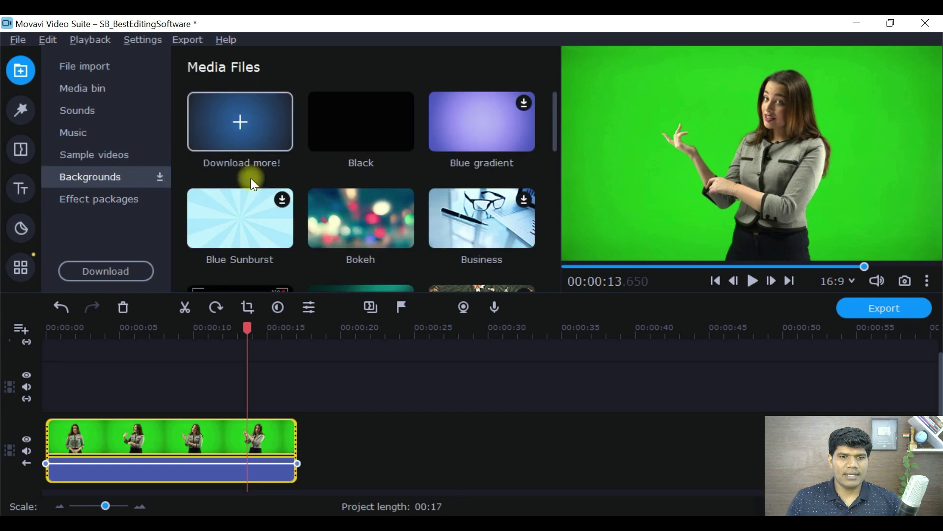
{"action": "left_click", "coordinate": [346, 222]}
{"action": "mouse_move", "coordinate": [346, 222]}
{"action": "left_mouse_down"}
{"action": "mouse_move", "coordinate": [52, 390]}
{"action": "mouse_move", "coordinate": [292, 406]}
{"action": "left_mouse_up"}
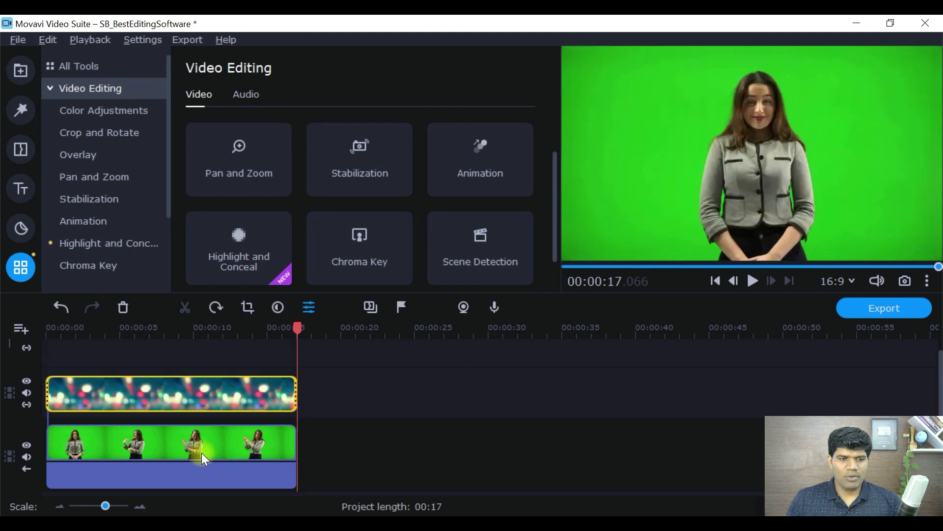
Swap the two clips so the green-screen clip is on the overlay track and the Bokeh background is on the main video track
{"action": "left_click", "coordinate": [201, 452]}
{"action": "left_click_drag", "start_coordinate": [144, 449], "coordinate": [147, 428]}
{"action": "left_click_drag", "start_coordinate": [135, 391], "coordinate": [153, 467]}
{"action": "left_click_drag", "start_coordinate": [364, 439], "coordinate": [115, 365]}
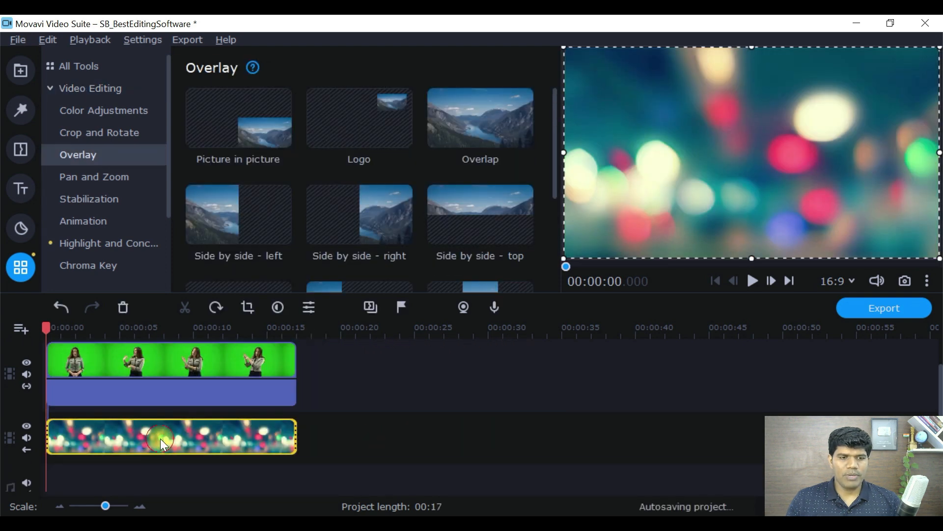
Apply Chroma Key to the green-screen clip on the overlay track and play the result from 00:00:10.600
{"action": "left_click", "coordinate": [160, 393]}
{"action": "left_click", "coordinate": [201, 367]}
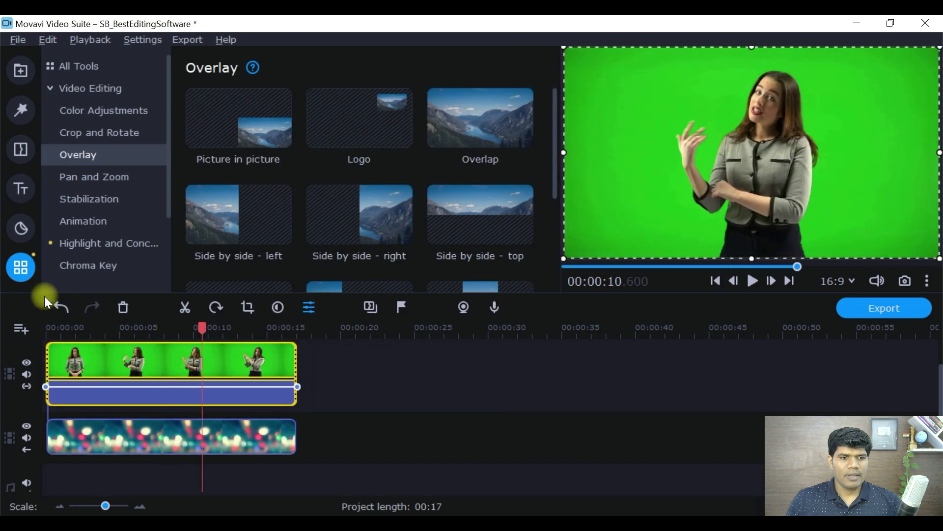
{"action": "left_click", "coordinate": [87, 267]}
{"action": "left_click", "coordinate": [220, 275]}
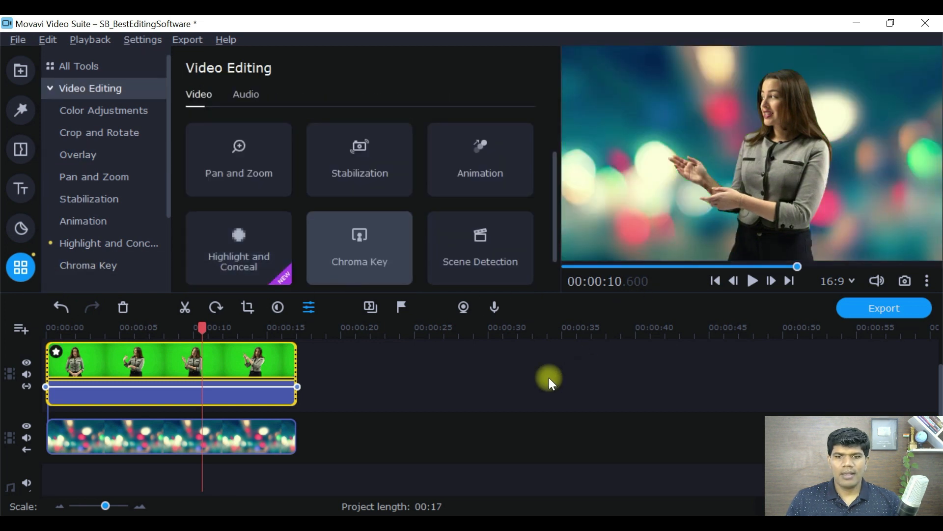
{"action": "left_click", "coordinate": [754, 281]}
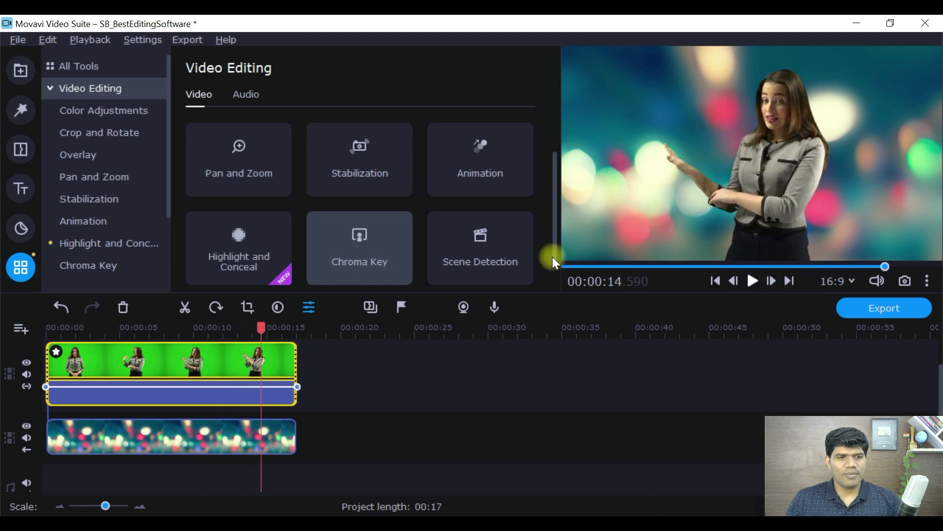
Try a Pixel ellipse Highlight and Conceal mask over the woman in the green-screen clip and preview it at 00:00:13.500
{"action": "left_click", "coordinate": [111, 244]}
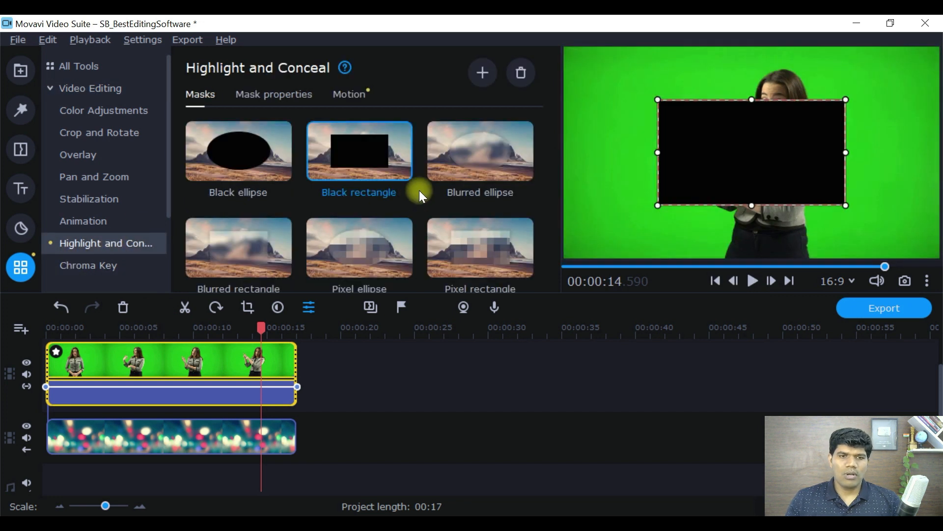
{"action": "left_click", "coordinate": [393, 263]}
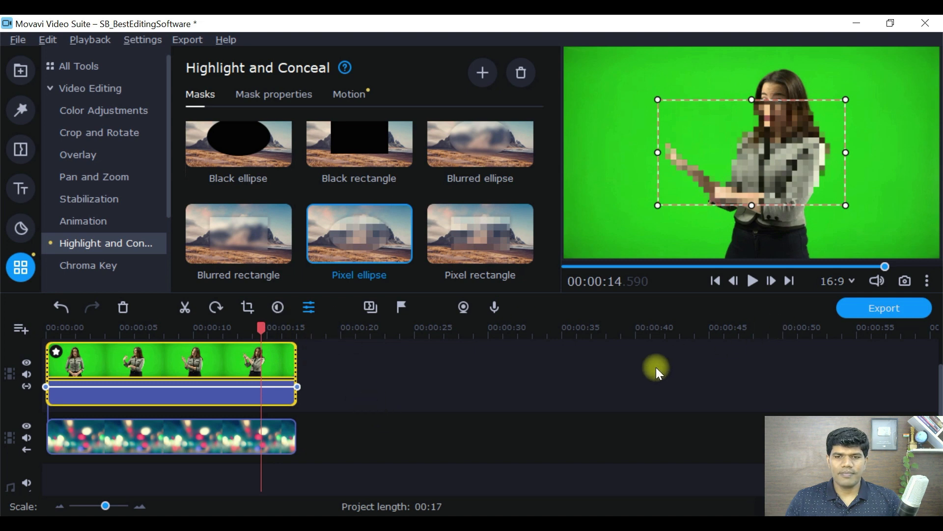
{"action": "left_click", "coordinate": [568, 408]}
{"action": "left_click", "coordinate": [246, 365]}
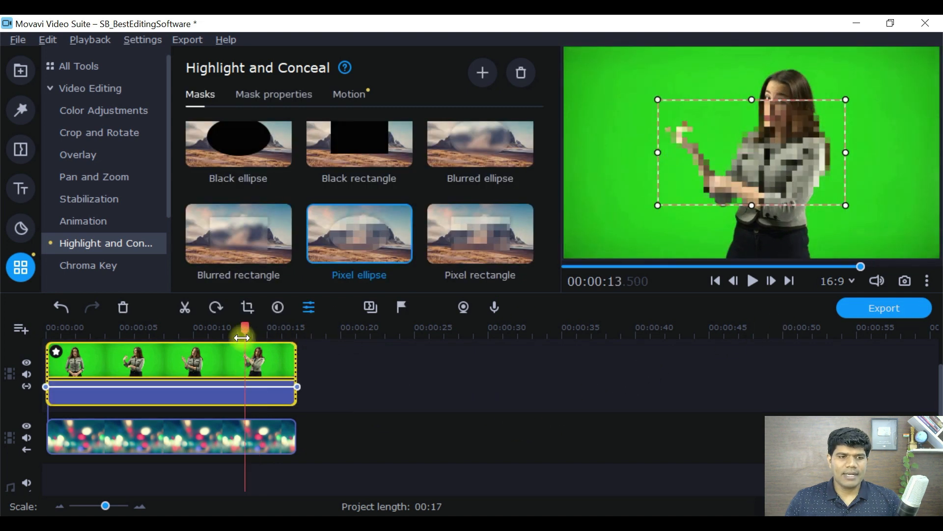
Show the effects applied to the green-screen clip and remove the Highlight and conceal effect
{"action": "left_click", "coordinate": [58, 352]}
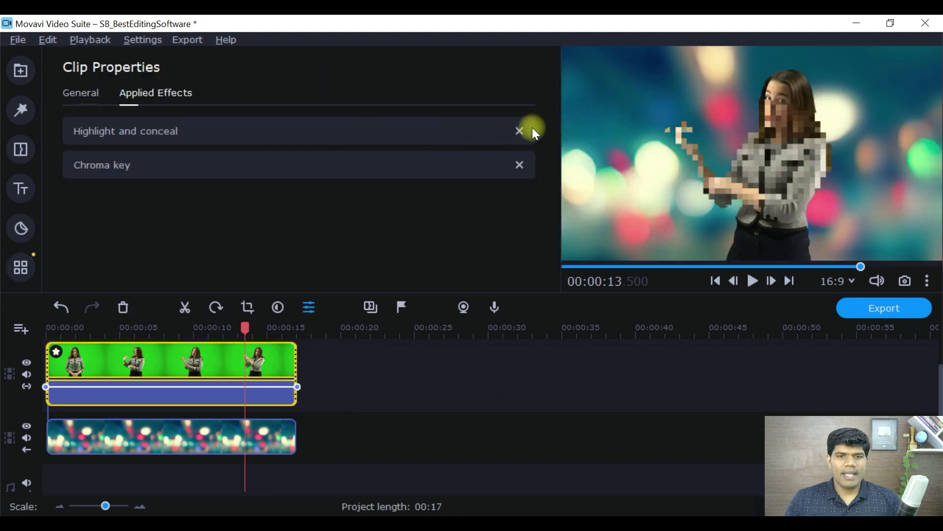
{"action": "left_click", "coordinate": [519, 131]}
{"action": "left_click", "coordinate": [520, 130]}
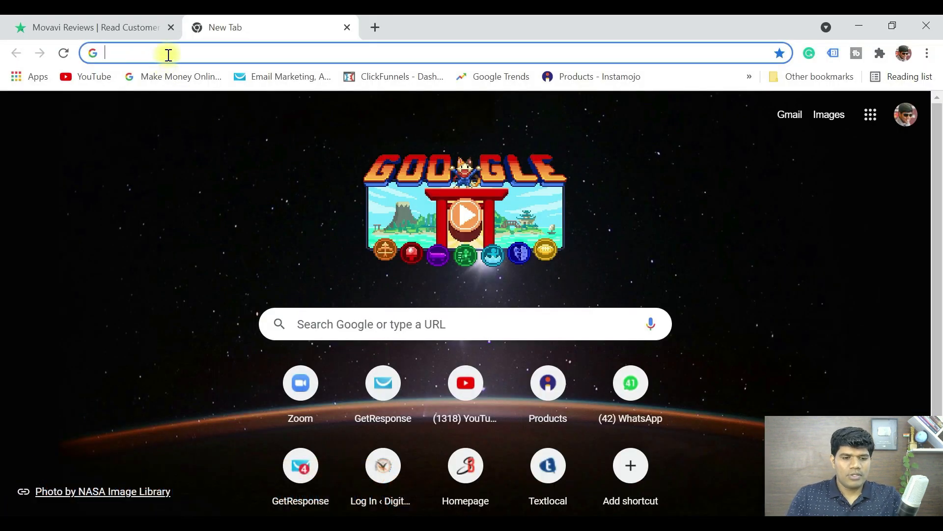
Switch to Chrome and open the presenter's Movavi offer link ending in /movavi
{"action": "type", "text": "srira"}
{"action": "key", "text": "Right"}
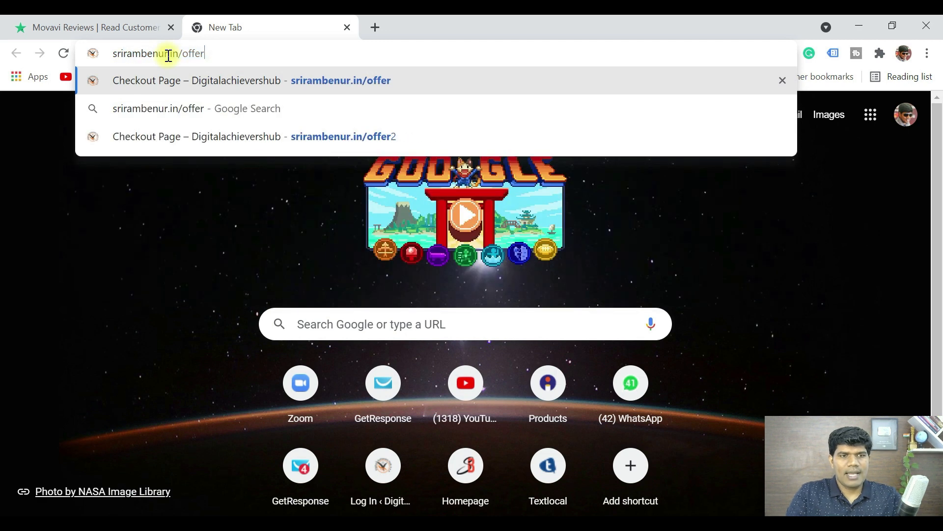
{"action": "type", "text": "\\\\\\"}
{"action": "key", "text": "BackSpace"}
{"action": "key", "text": "BackSpace"}
{"action": "key", "text": "BackSpace"}
{"action": "key", "text": "BackSpace"}
{"action": "key", "text": "BackSpace"}
{"action": "key", "text": "BackSpace"}
{"action": "key", "text": "BackSpace"}
{"action": "key", "text": "BackSpace"}
{"action": "type", "text": "movavi"}
{"action": "key", "text": "Return"}
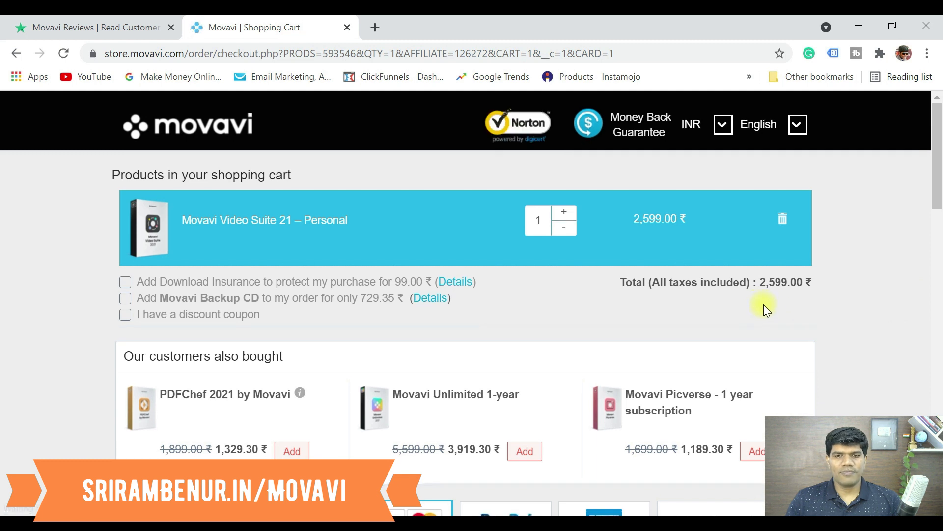
Open the bookmarked Movavi Video Suite 21 subscription cart in a new tab and highlight "1 year subscription" in the product name
{"action": "left_click", "coordinate": [421, 303]}
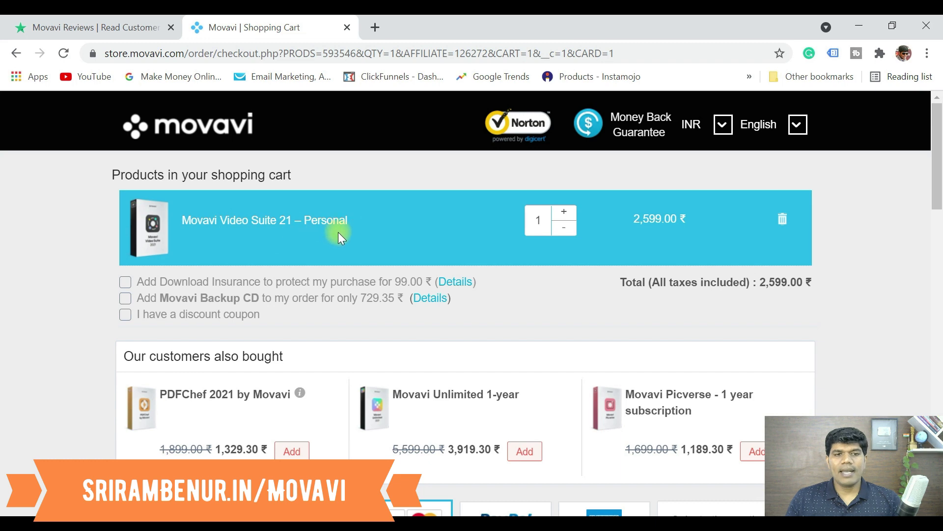
{"action": "left_click", "coordinate": [374, 28]}
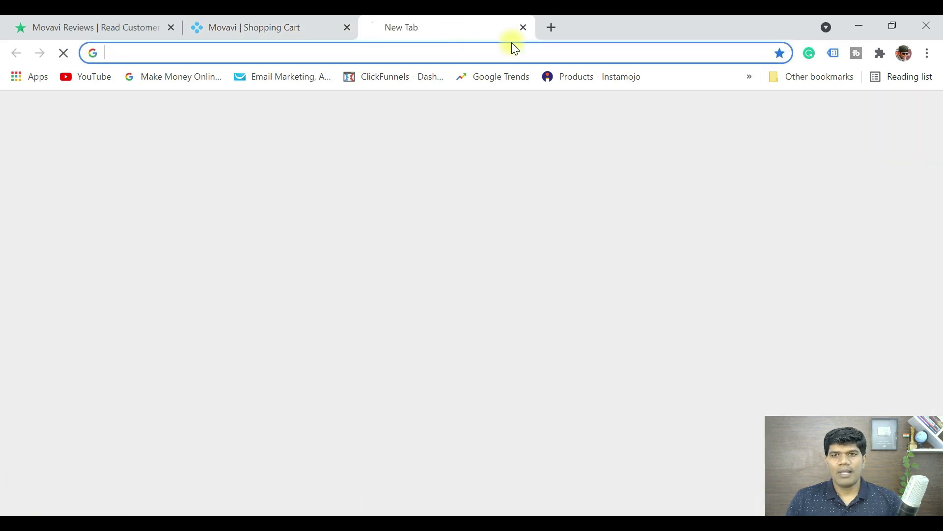
{"action": "left_click", "coordinate": [826, 78]}
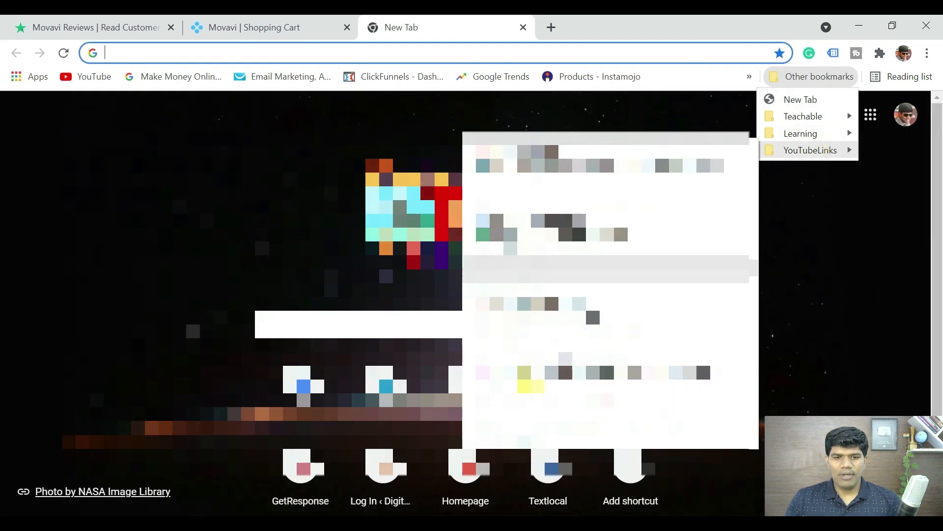
{"action": "left_click", "coordinate": [544, 437]}
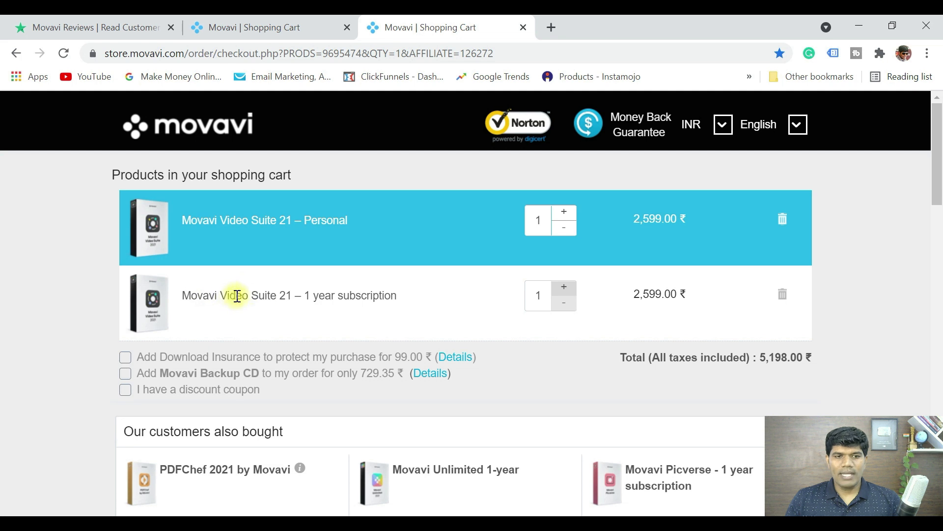
{"action": "left_click_drag", "start_coordinate": [409, 298], "coordinate": [303, 292]}
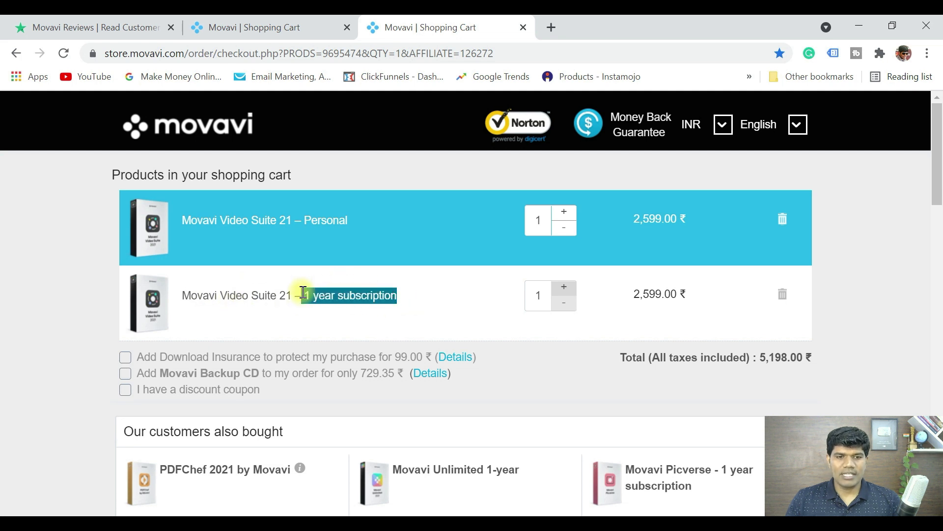
Return to the Personal licence cart and review the payment form, including the other payment methods such as RUPAY
{"action": "left_click", "coordinate": [257, 23]}
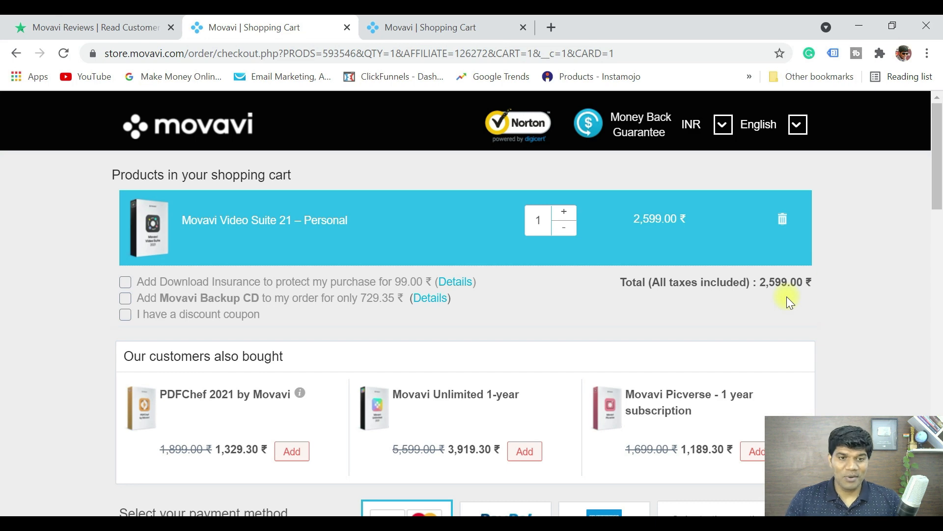
{"action": "left_click_drag", "start_coordinate": [938, 187], "coordinate": [877, 295]}
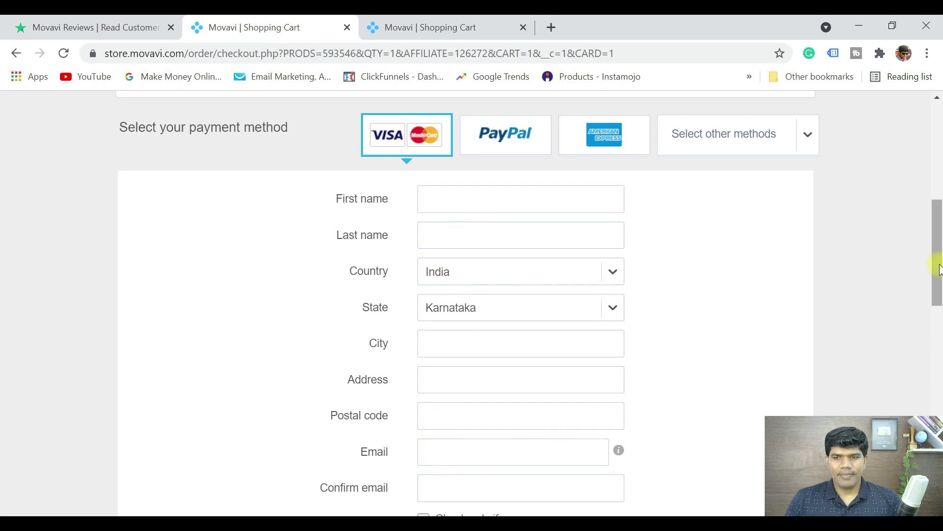
{"action": "left_click_drag", "start_coordinate": [938, 270], "coordinate": [935, 223]}
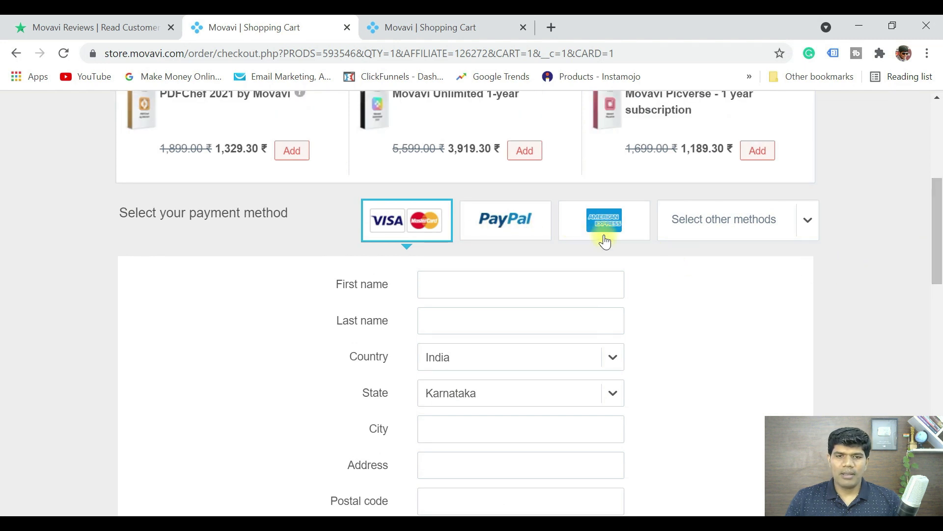
{"action": "left_click", "coordinate": [808, 230]}
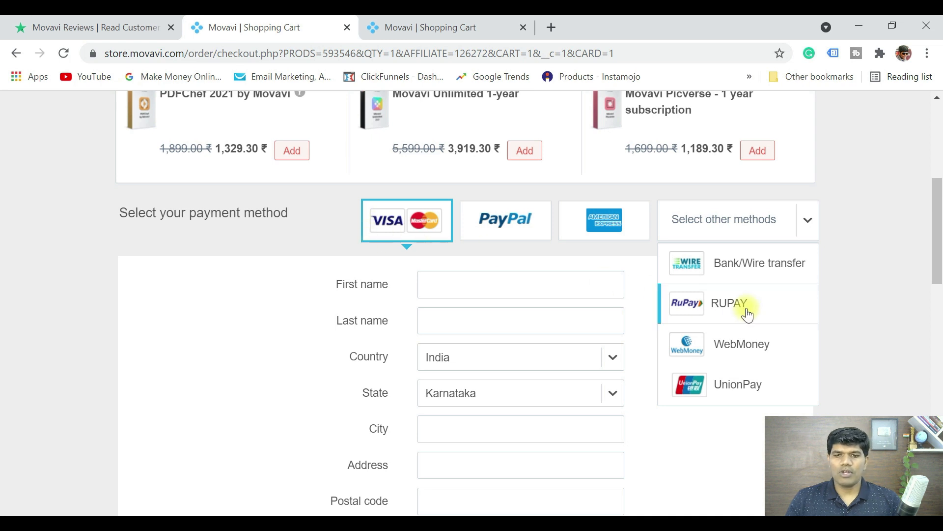
{"action": "left_click", "coordinate": [890, 299]}
{"action": "left_click_drag", "start_coordinate": [938, 258], "coordinate": [939, 128]}
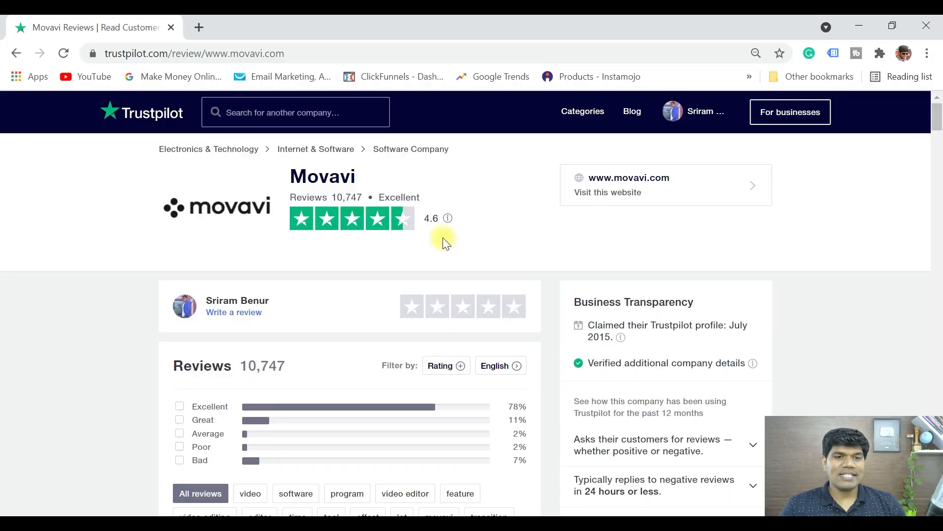
Highlight the review count and the star rating on Movavi's Trustpilot page
{"action": "left_click_drag", "start_coordinate": [332, 202], "coordinate": [361, 196]}
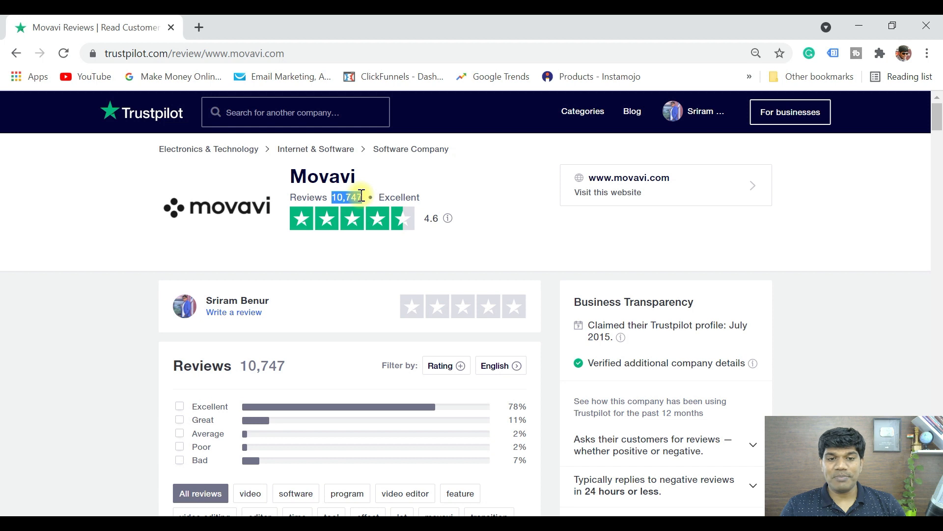
{"action": "left_click_drag", "start_coordinate": [424, 218], "coordinate": [441, 222]}
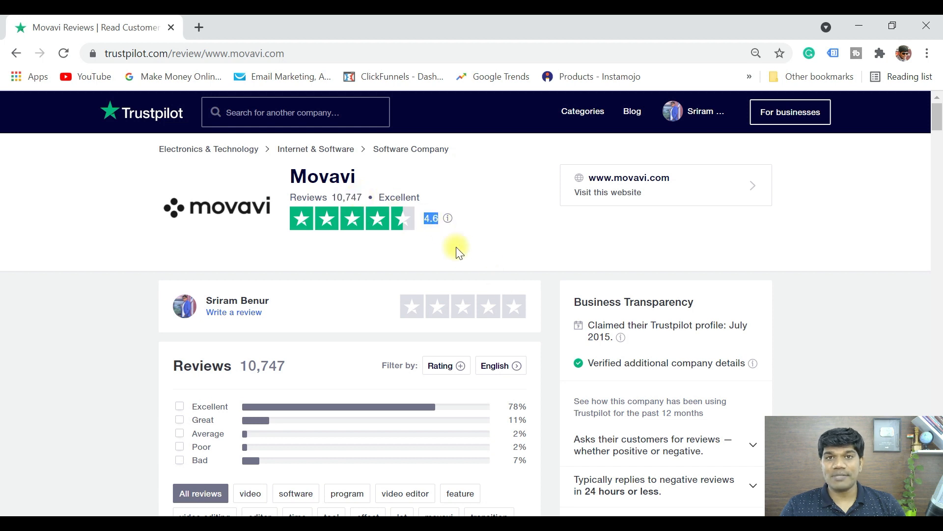